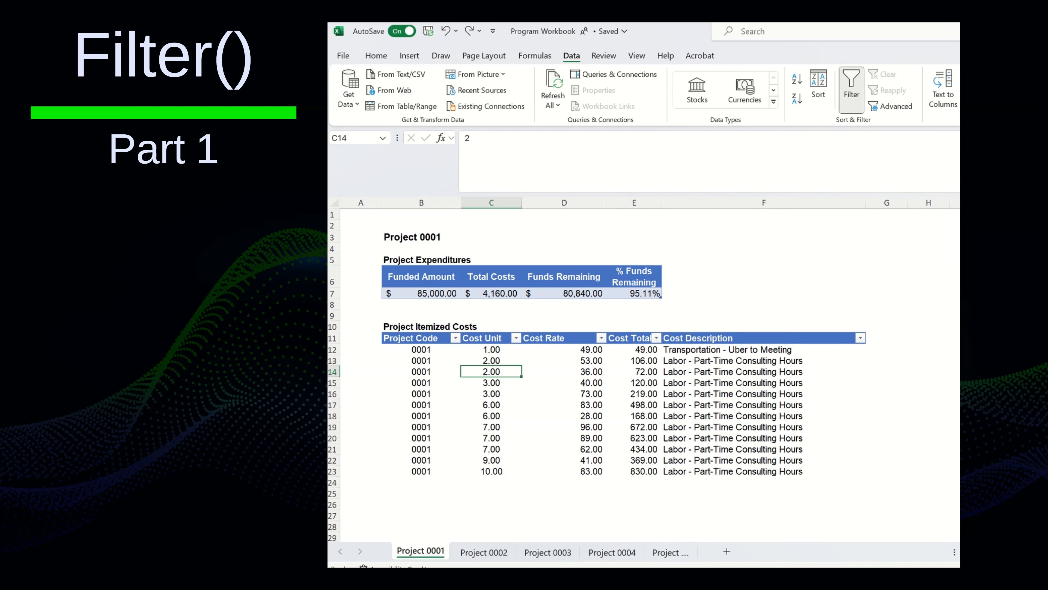
Examine the Project Expenditures formulas and itemized costs on the Project 0001 sheet, and view the Project 0002 and Project 0003 sheets.
{"action": "left_click", "coordinate": [422, 293]}
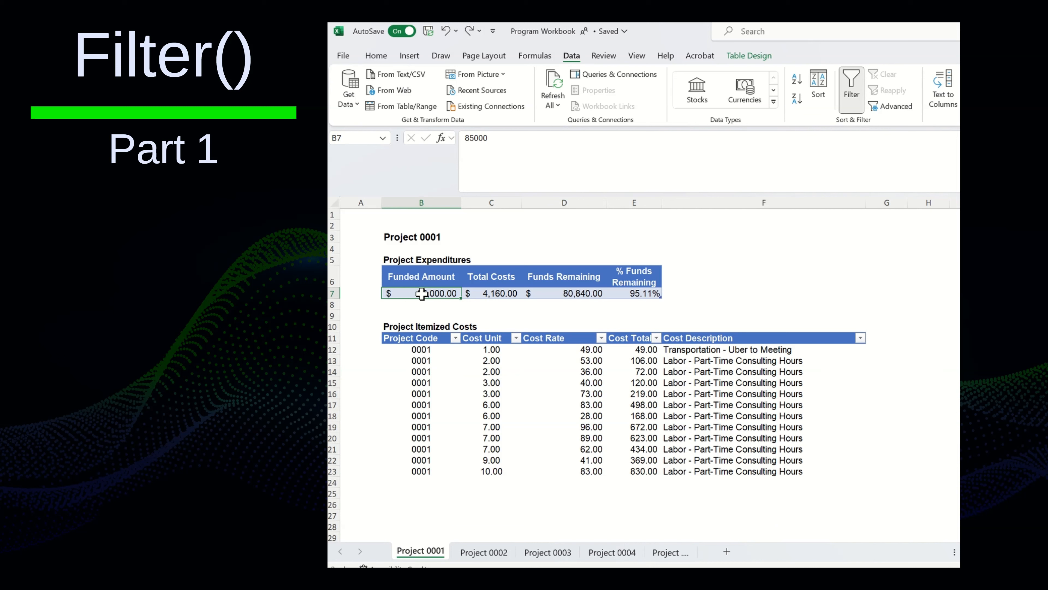
{"action": "key", "text": "Right"}
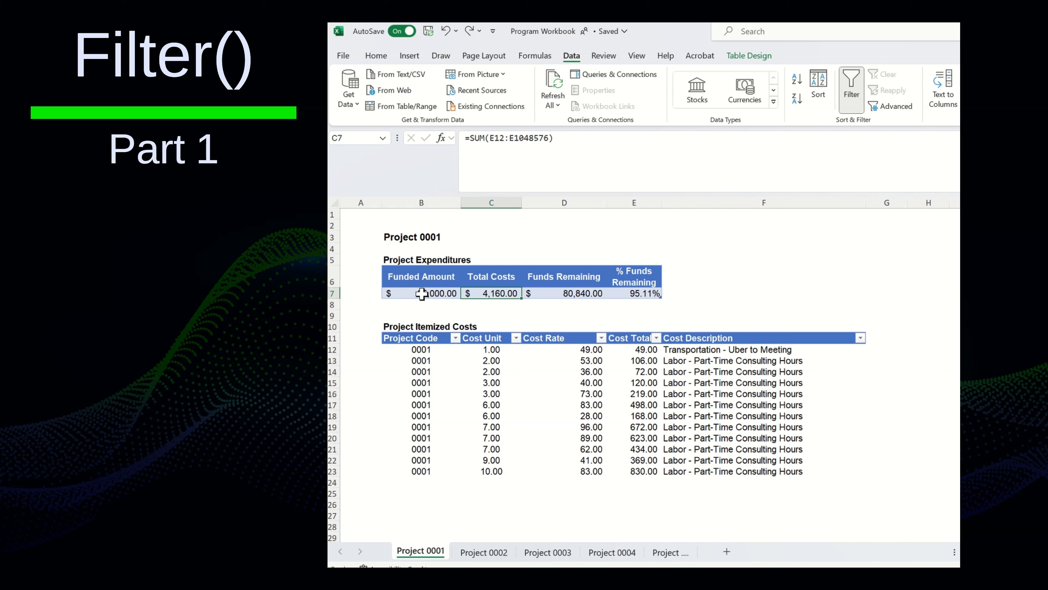
{"action": "key", "text": "Right"}
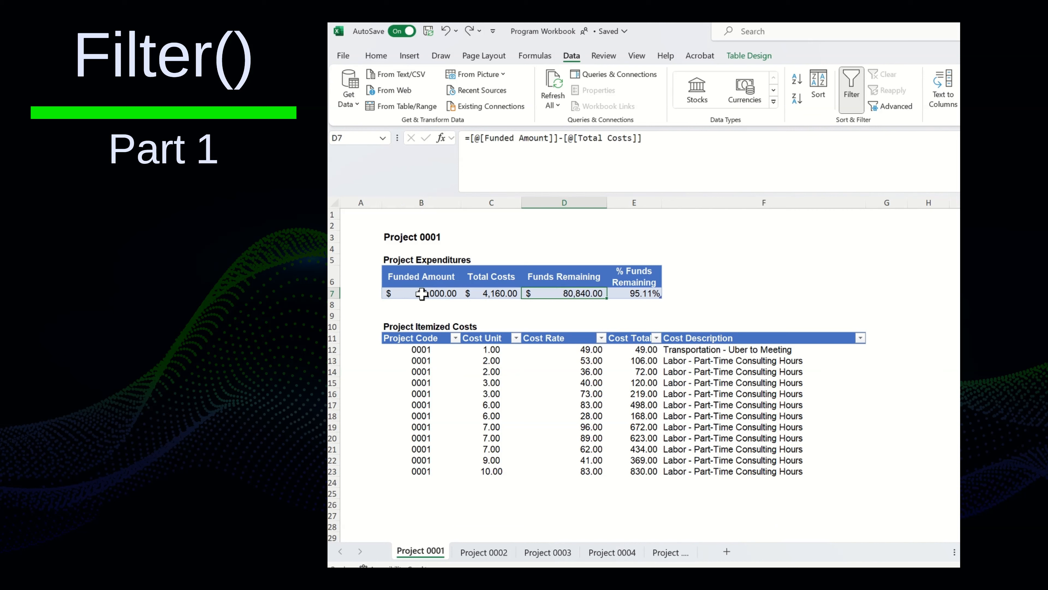
{"action": "key", "text": "Right"}
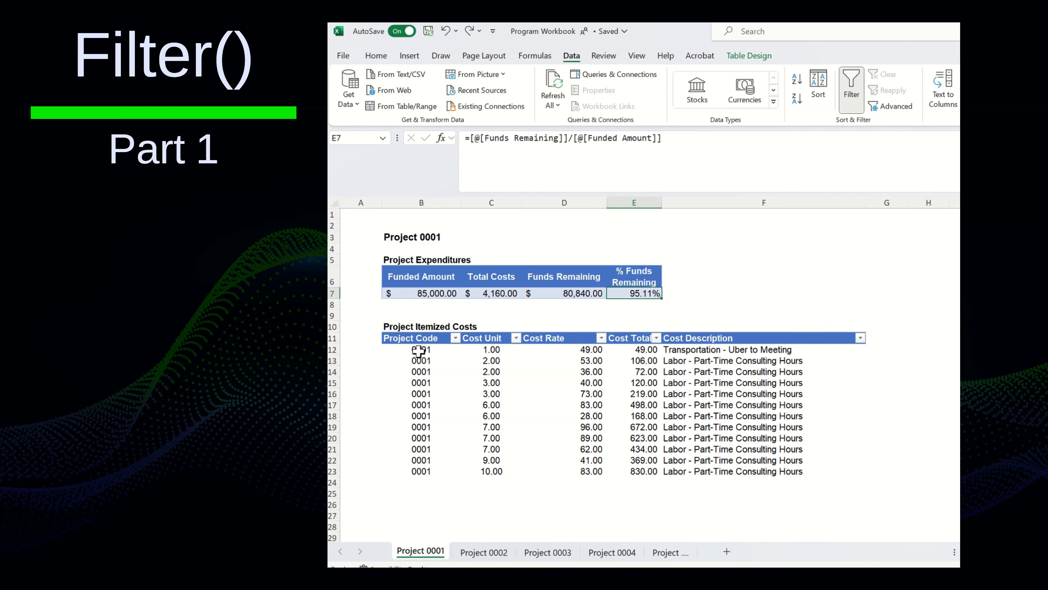
{"action": "left_click", "coordinate": [419, 350]}
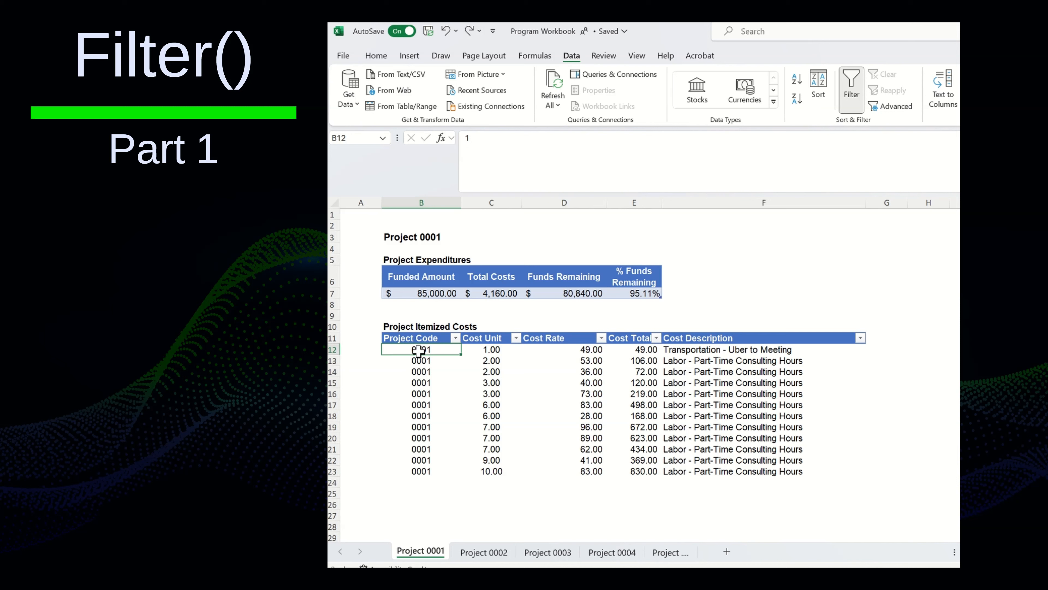
{"action": "key", "text": "Right"}
{"action": "key", "text": "Right"}
{"action": "key", "text": "Down"}
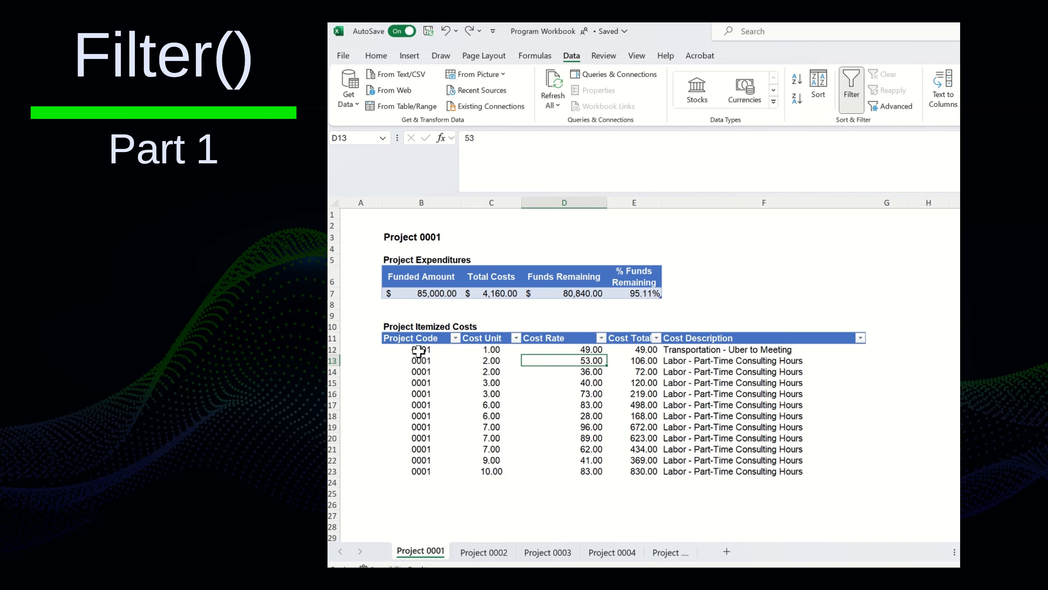
{"action": "left_click", "coordinate": [485, 551]}
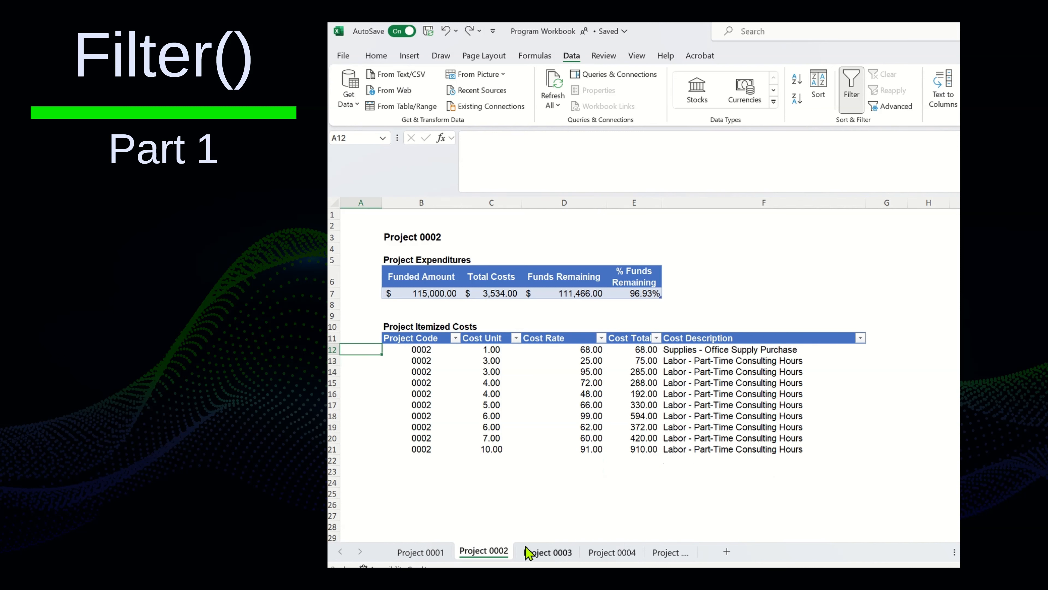
{"action": "left_click", "coordinate": [539, 551]}
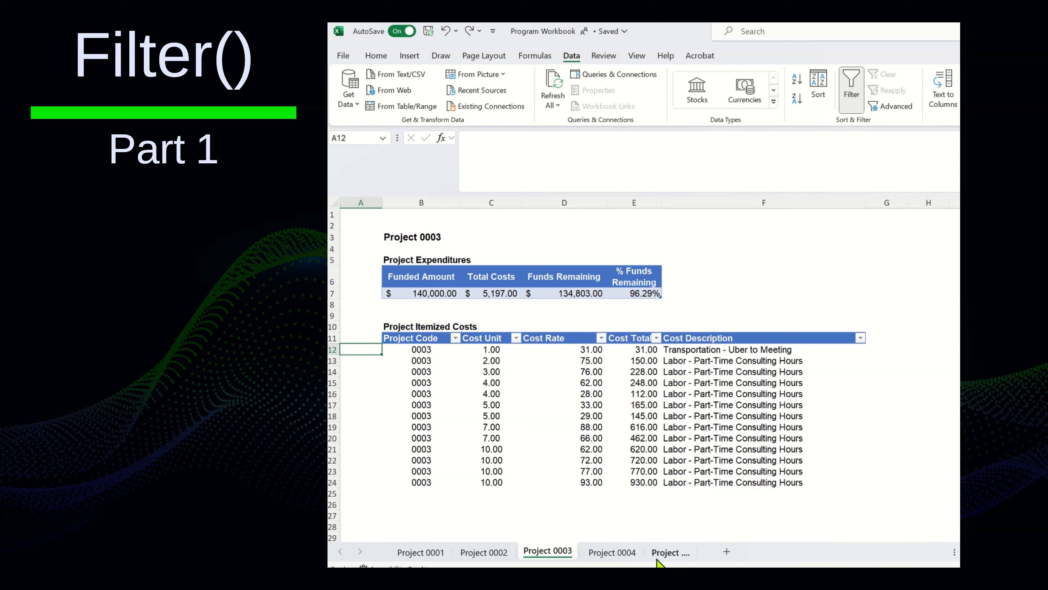
Unhide the Raw Data sheet.
{"action": "right_click", "coordinate": [548, 553]}
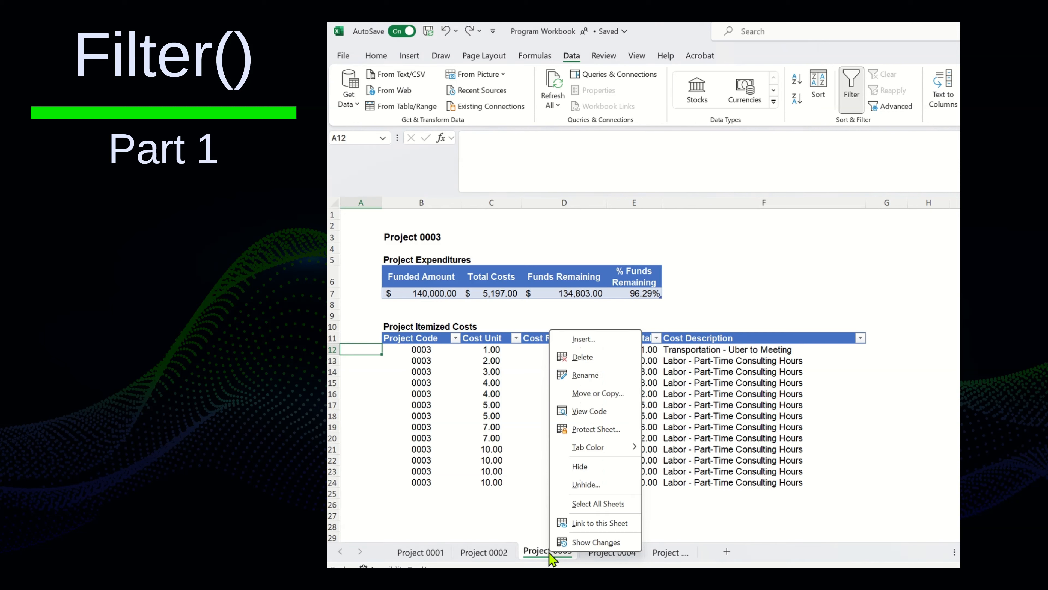
{"action": "left_click", "coordinate": [595, 487]}
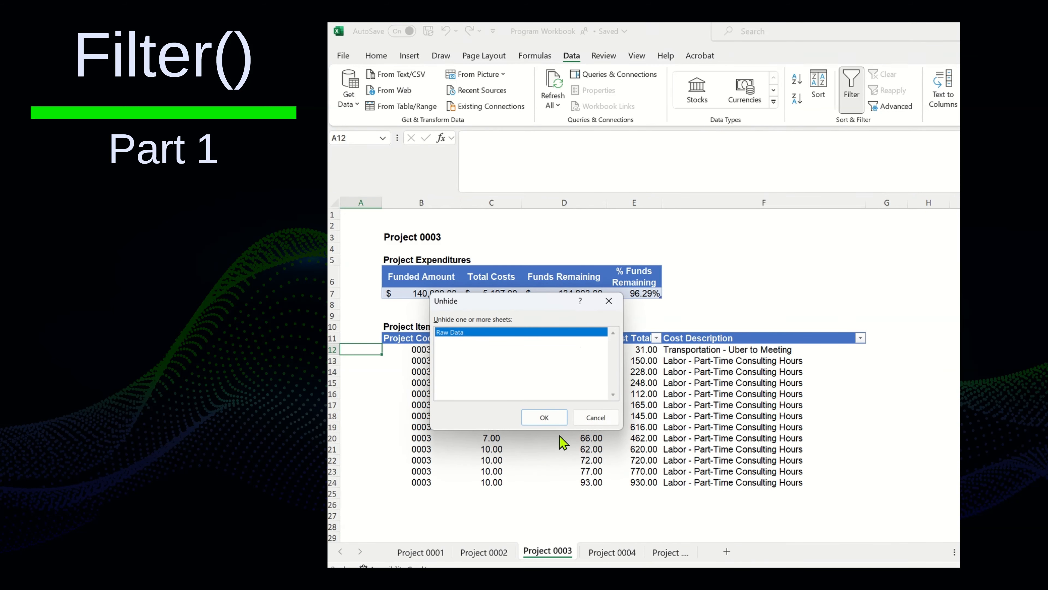
{"action": "left_click", "coordinate": [545, 422]}
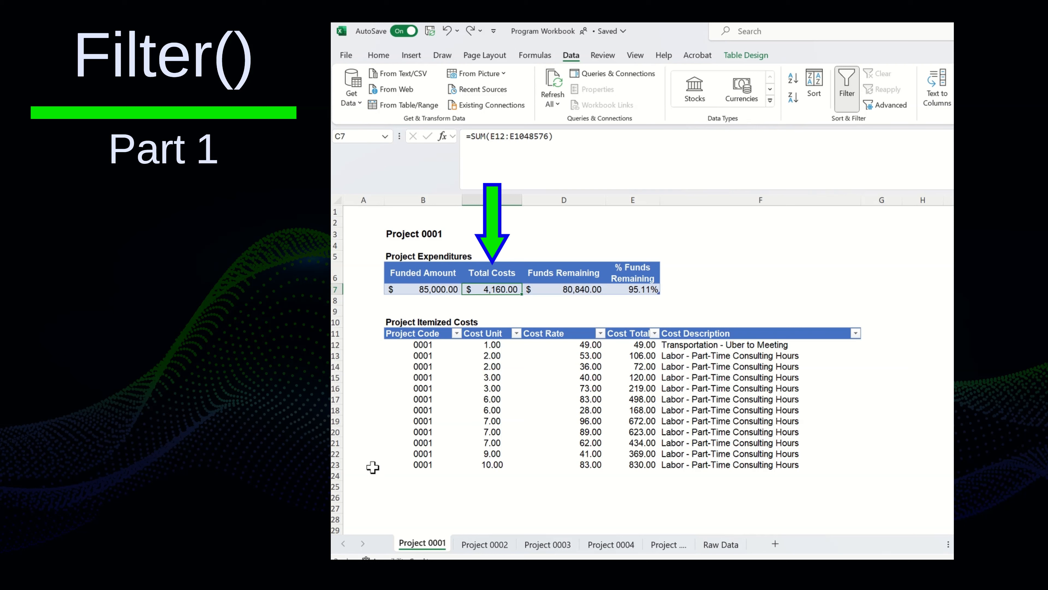
Clear all Project Itemized Costs entries in B12:F23 on the Project 0001 sheet.
{"action": "left_click", "coordinate": [422, 347]}
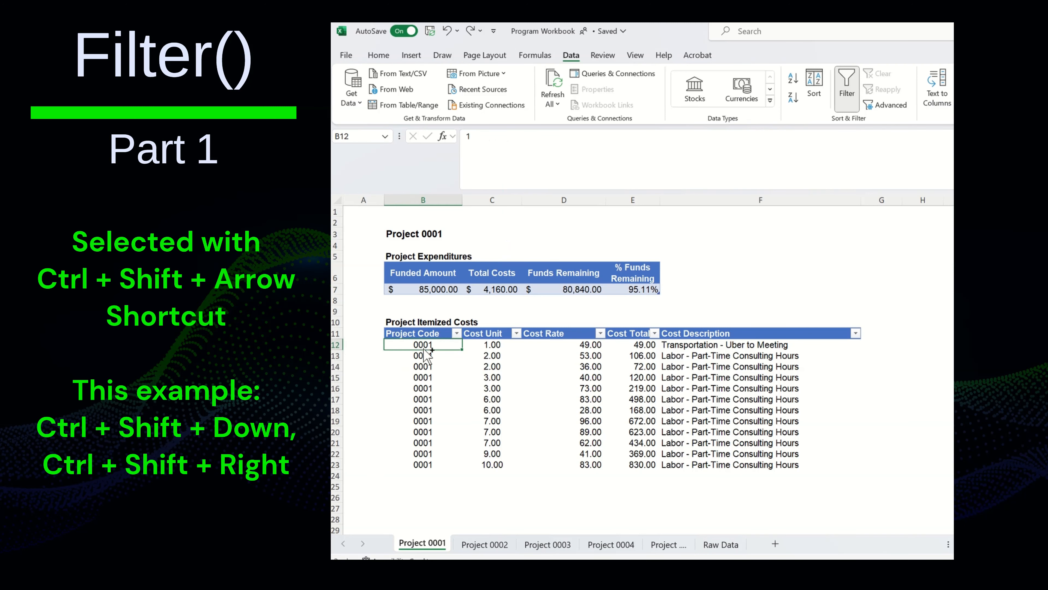
{"action": "key", "text": "ctrl+shift+Down"}
{"action": "key", "text": "ctrl+shift+Right"}
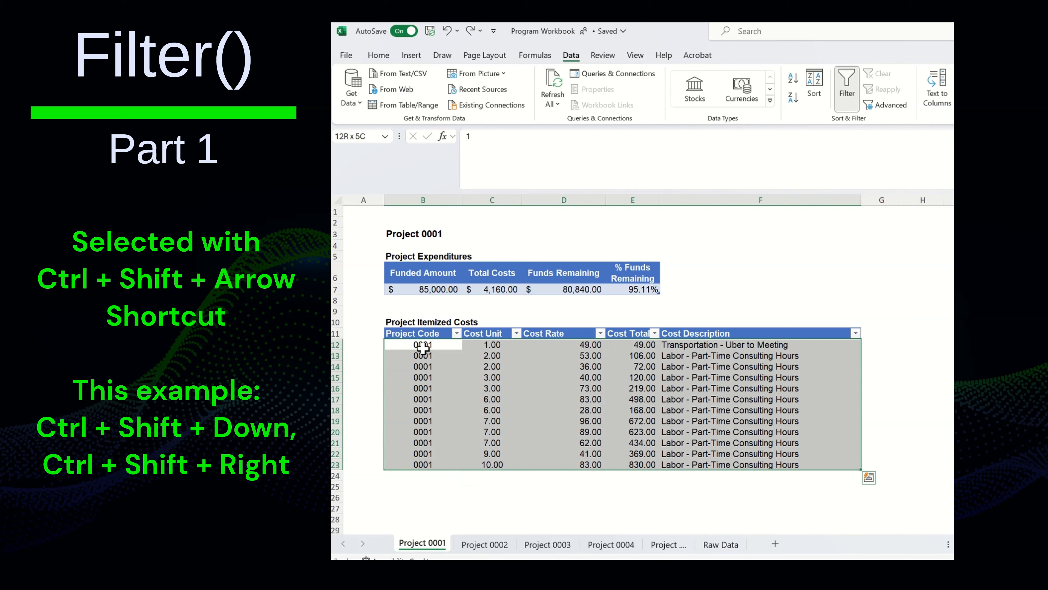
{"action": "key", "text": "Delete"}
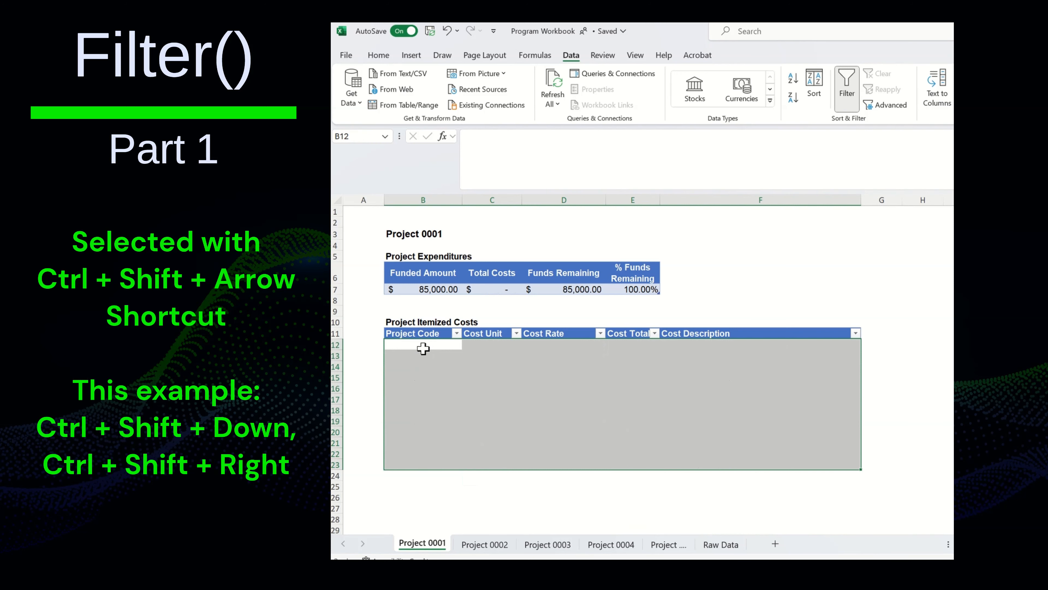
{"action": "left_click", "coordinate": [428, 358]}
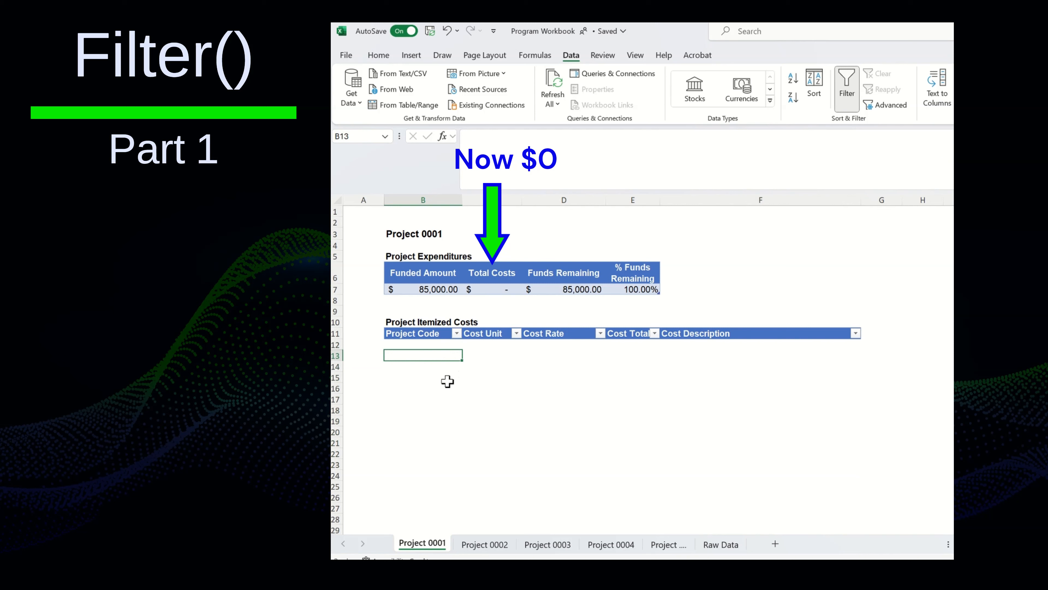
Start a FILTER formula in cell B12 with the RawData_Entry table as its array.
{"action": "left_click", "coordinate": [431, 345]}
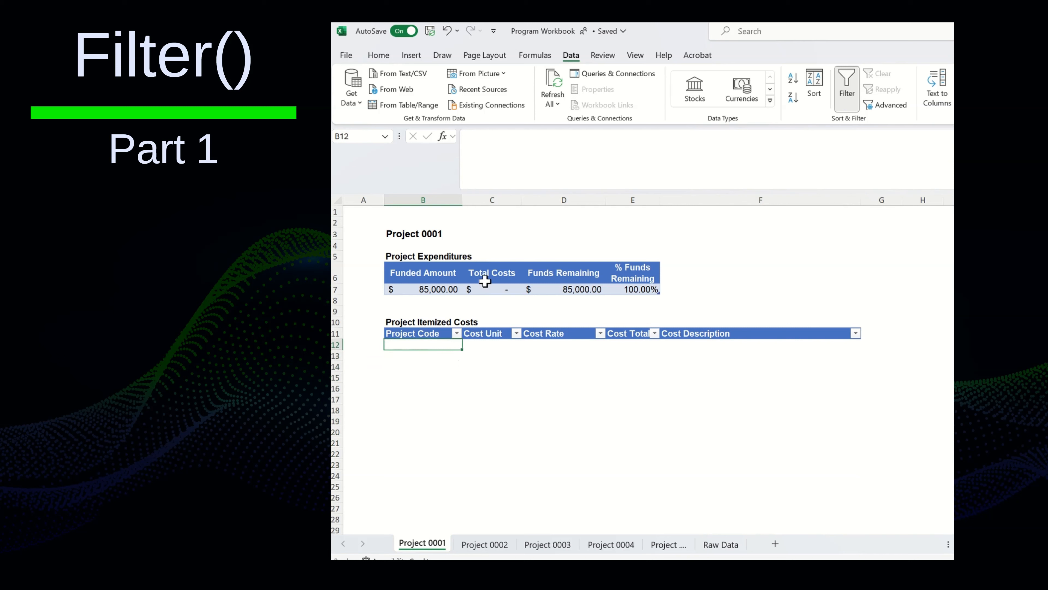
{"action": "left_click", "coordinate": [544, 151]}
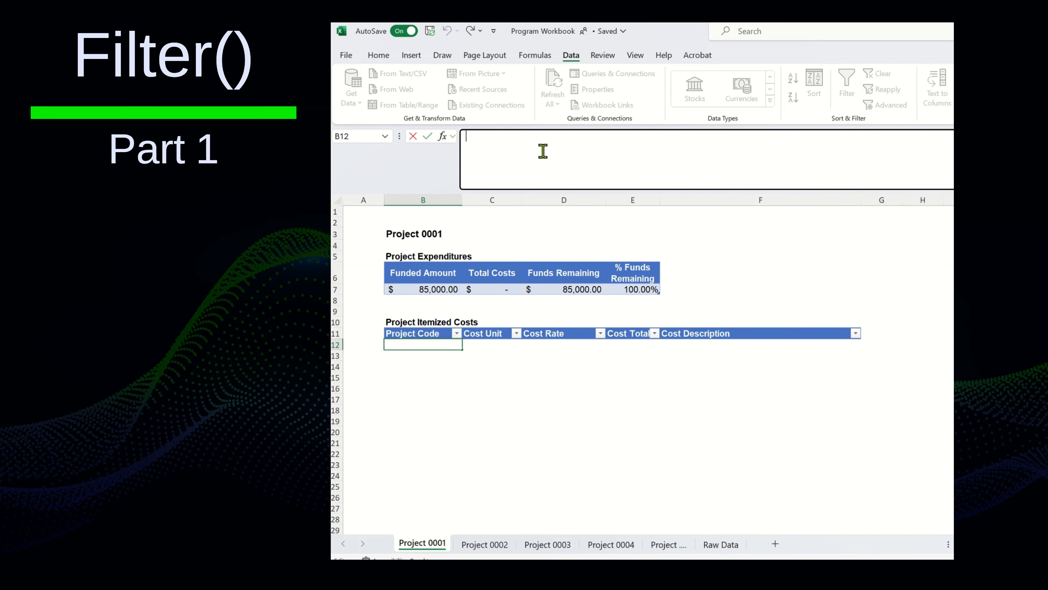
{"action": "type", "text": "=FILTER("}
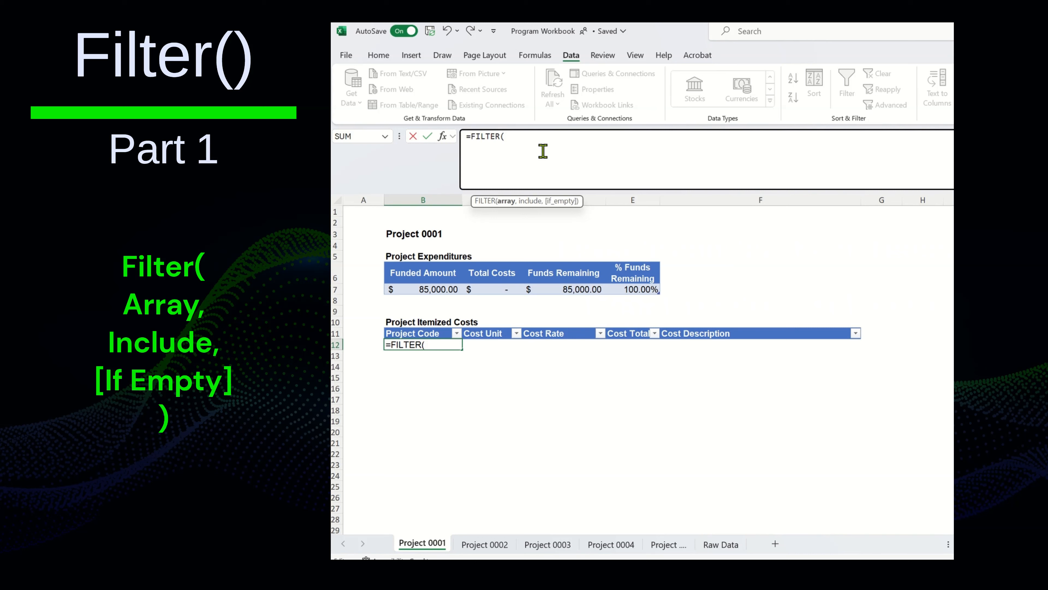
{"action": "type", "text": "raw"}
{"action": "key", "text": "Tab"}
{"action": "type", "text": ","}
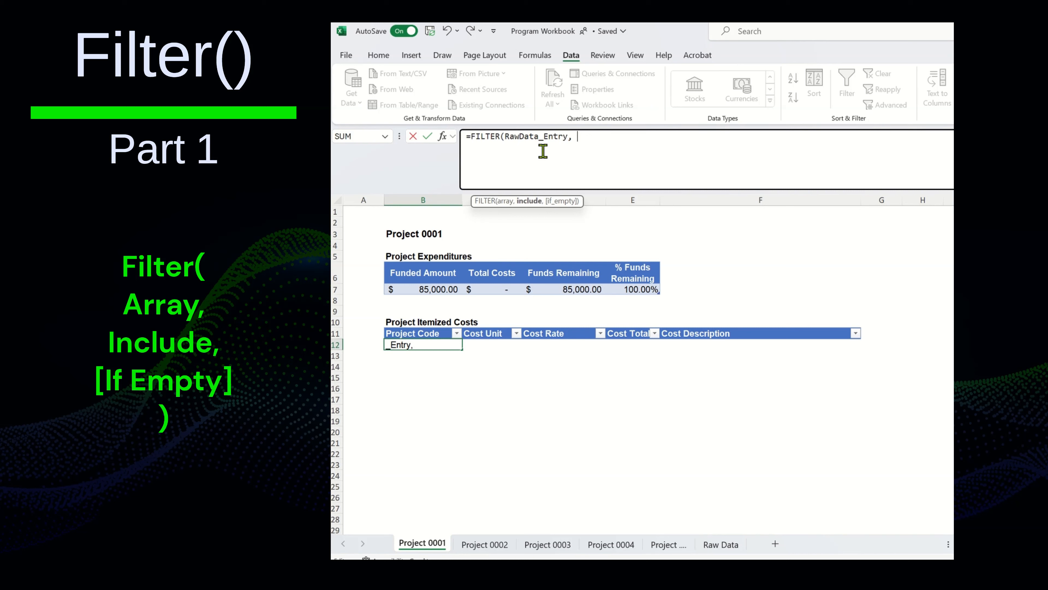
Complete the FILTER formula with the include condition RawData_Entry[Project Code]=1 and enter it.
{"action": "type", "text": "raw"}
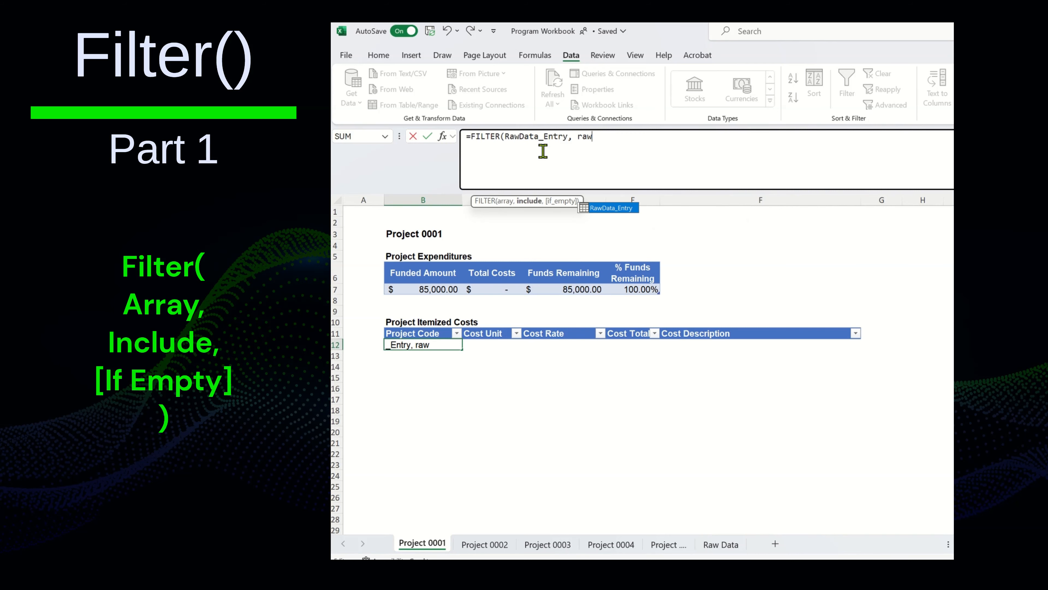
{"action": "key", "text": "Tab"}
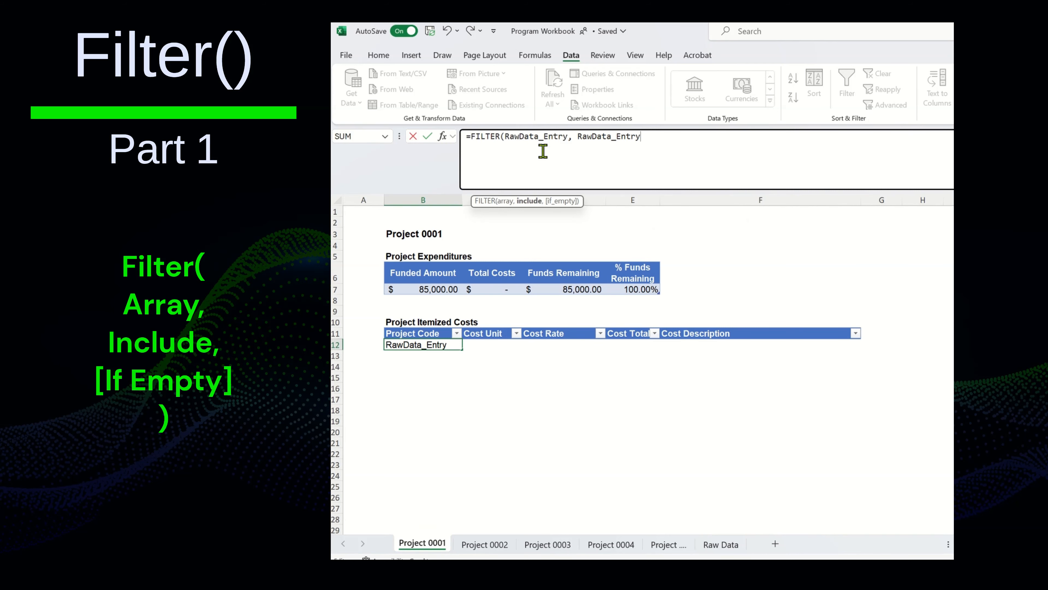
{"action": "type", "text": "[p"}
{"action": "key", "text": "Tab"}
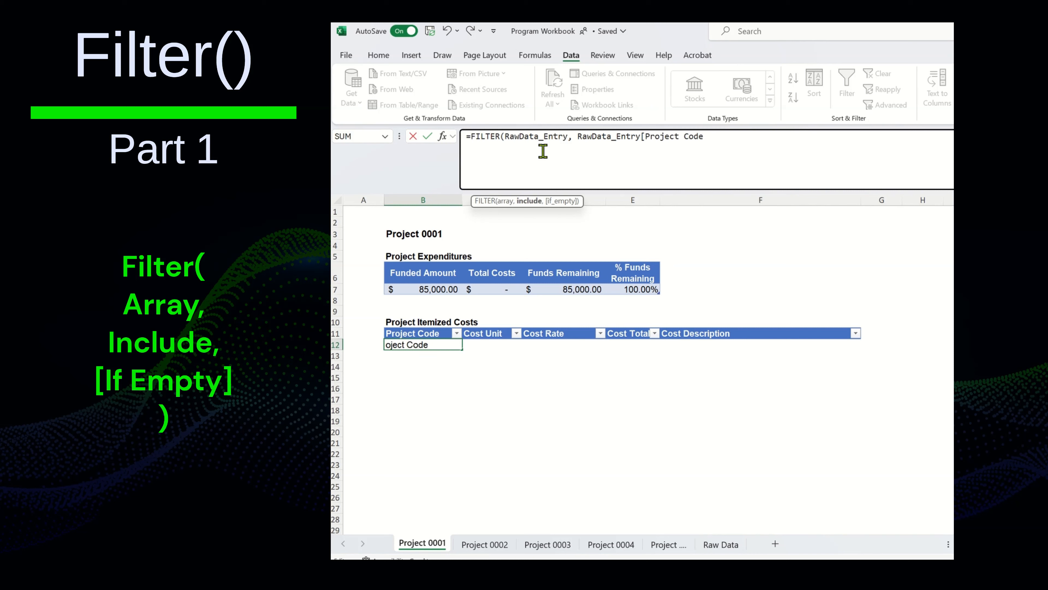
{"action": "type", "text": "]="}
{"action": "key", "text": "BackSpace"}
{"action": "type", "text": ")"}
{"action": "key", "text": "Return"}
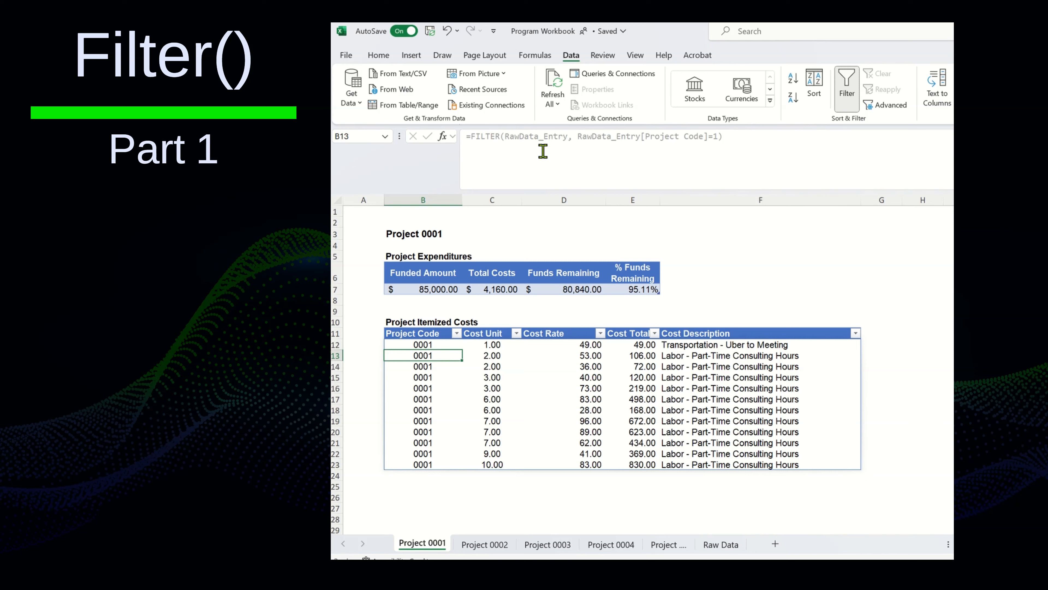
Overwrite cell B23 at the end of the filtered Project Code results with 1, and clear that entry again.
{"action": "left_click", "coordinate": [434, 343]}
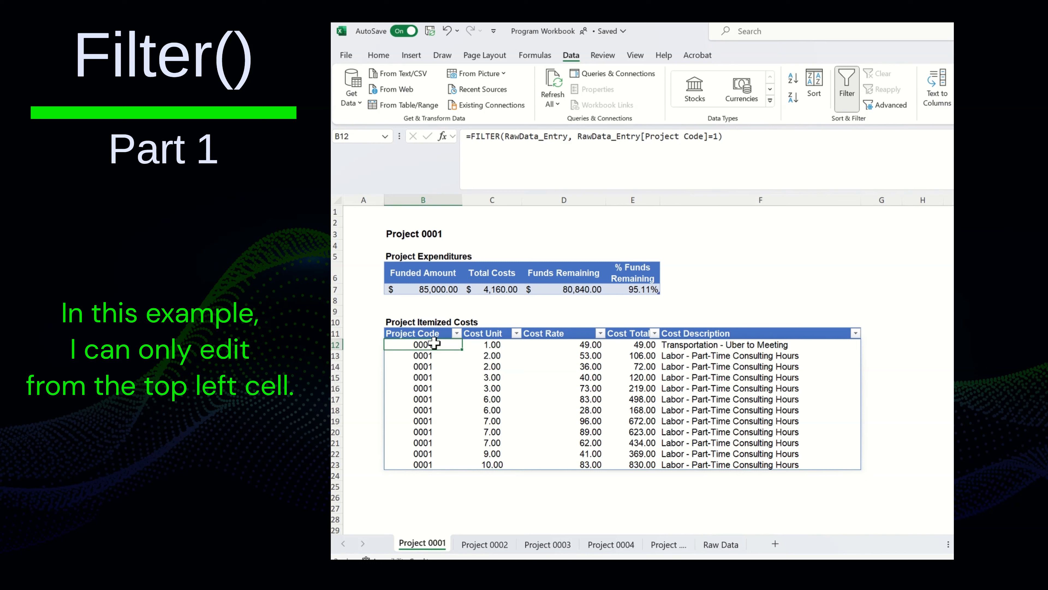
{"action": "left_click", "coordinate": [431, 356]}
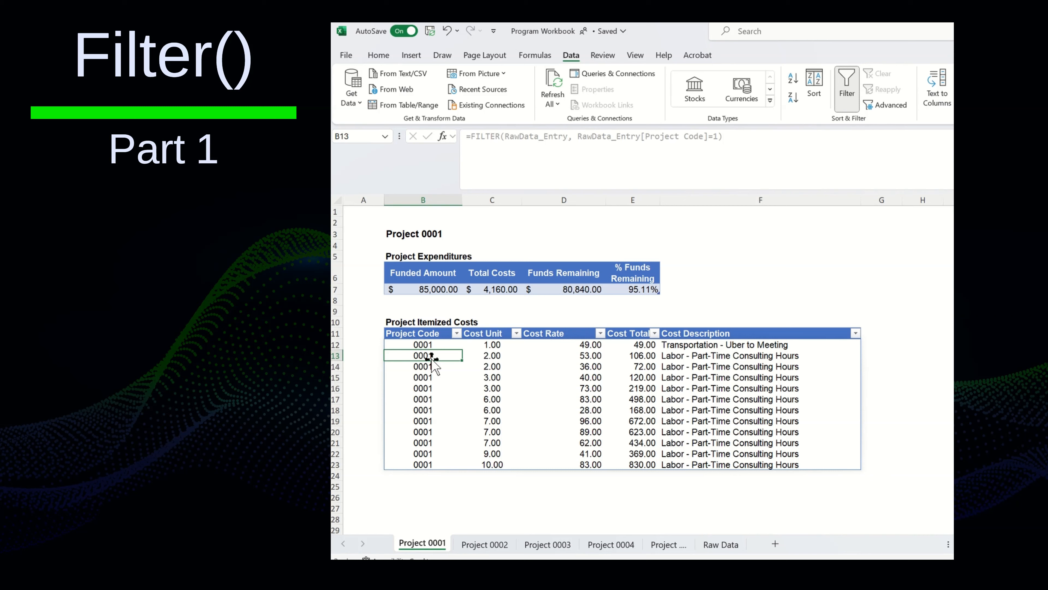
{"action": "left_click", "coordinate": [427, 465]}
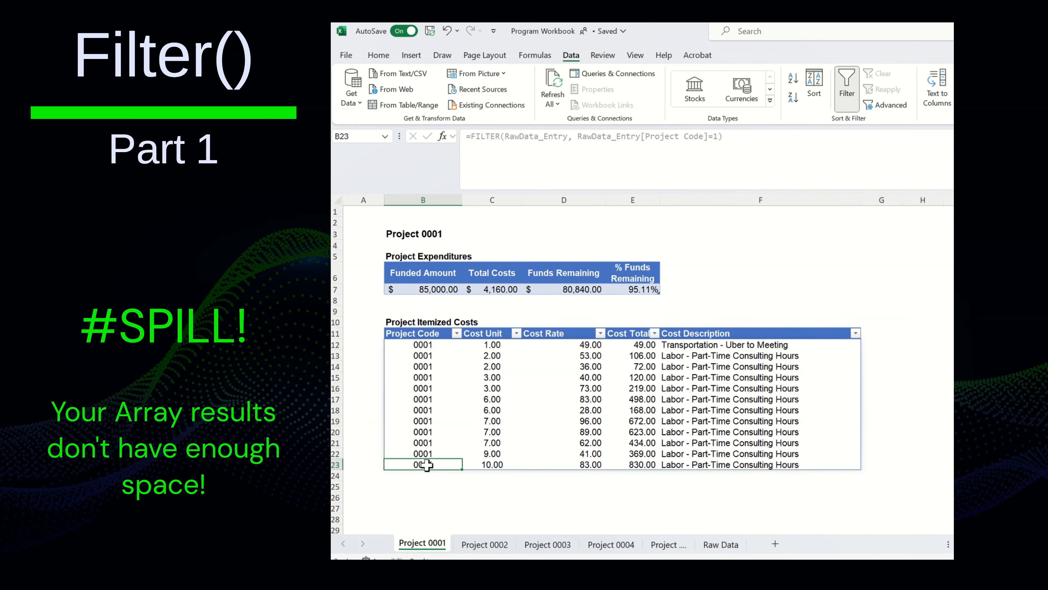
{"action": "type", "text": "1"}
{"action": "key", "text": "Return"}
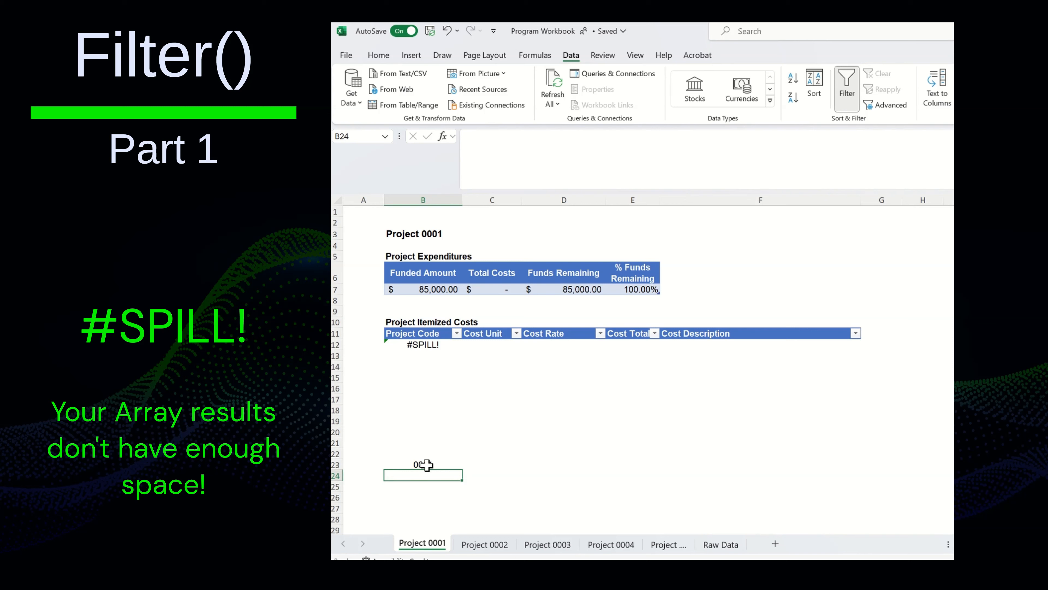
{"action": "left_click", "coordinate": [426, 465]}
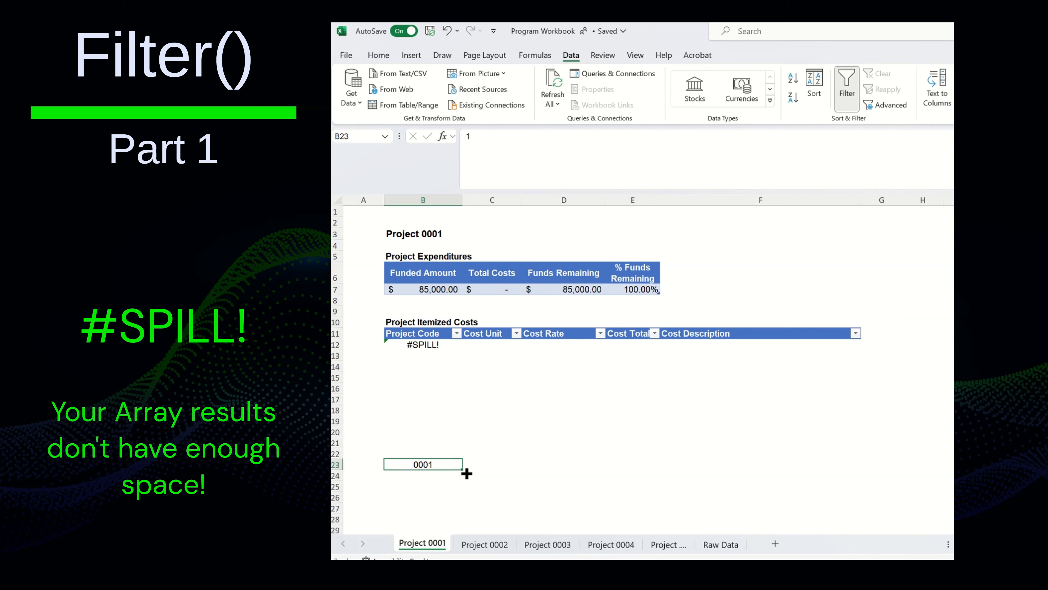
{"action": "key", "text": "Delete"}
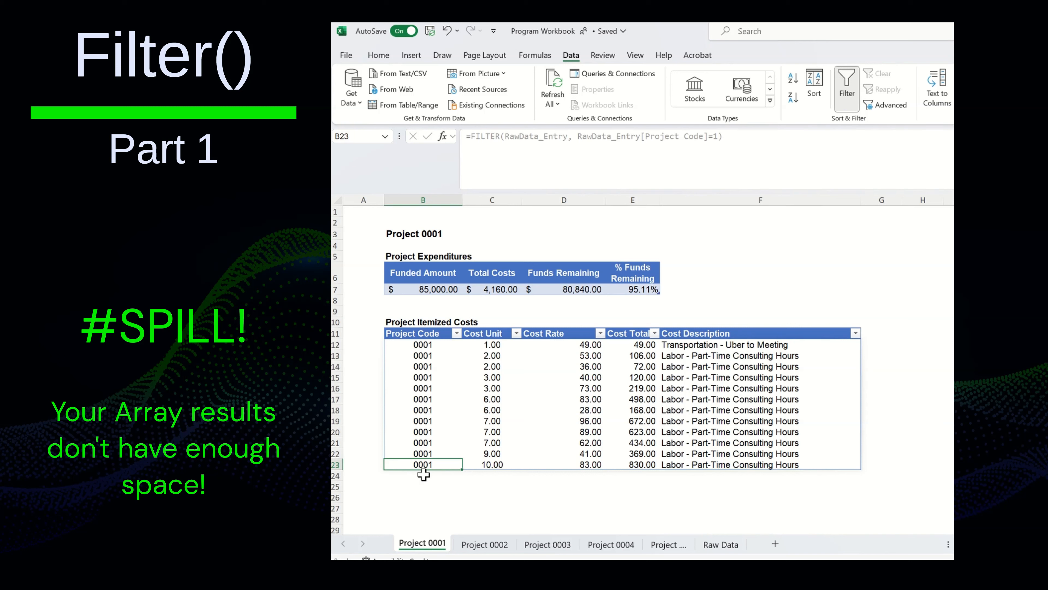
{"action": "left_click", "coordinate": [334, 476]}
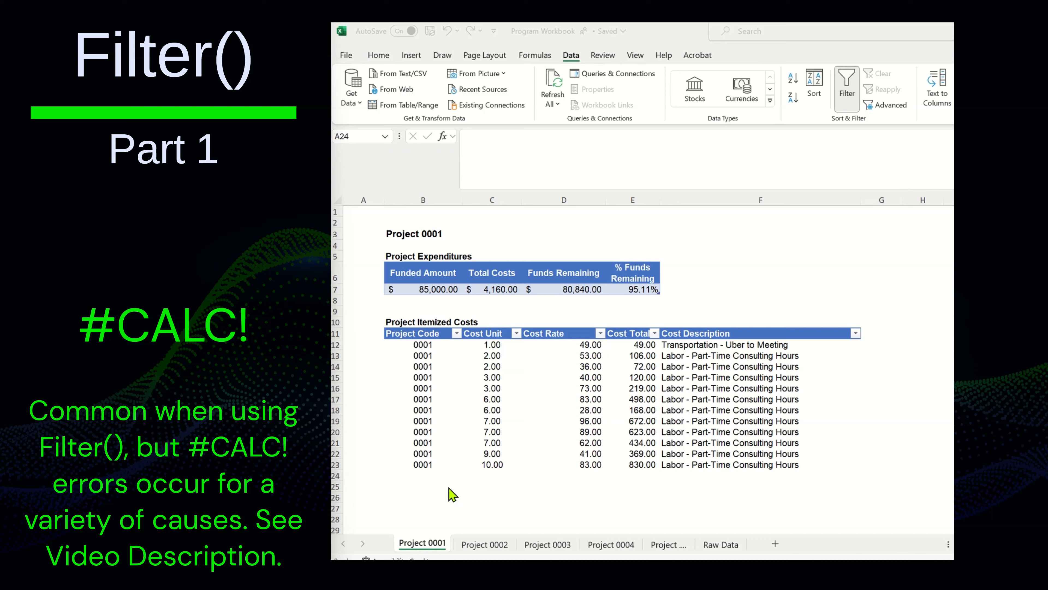
Change the Project Code criterion in cell B12's FILTER formula to 5.
{"action": "left_click", "coordinate": [429, 343]}
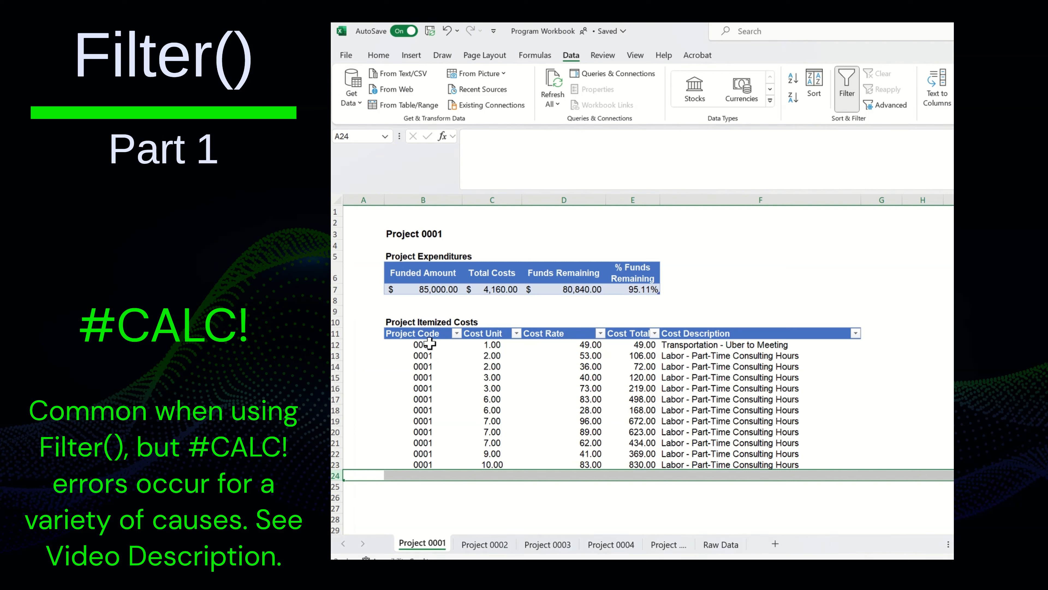
{"action": "left_click", "coordinate": [430, 343]}
{"action": "left_click", "coordinate": [644, 139]}
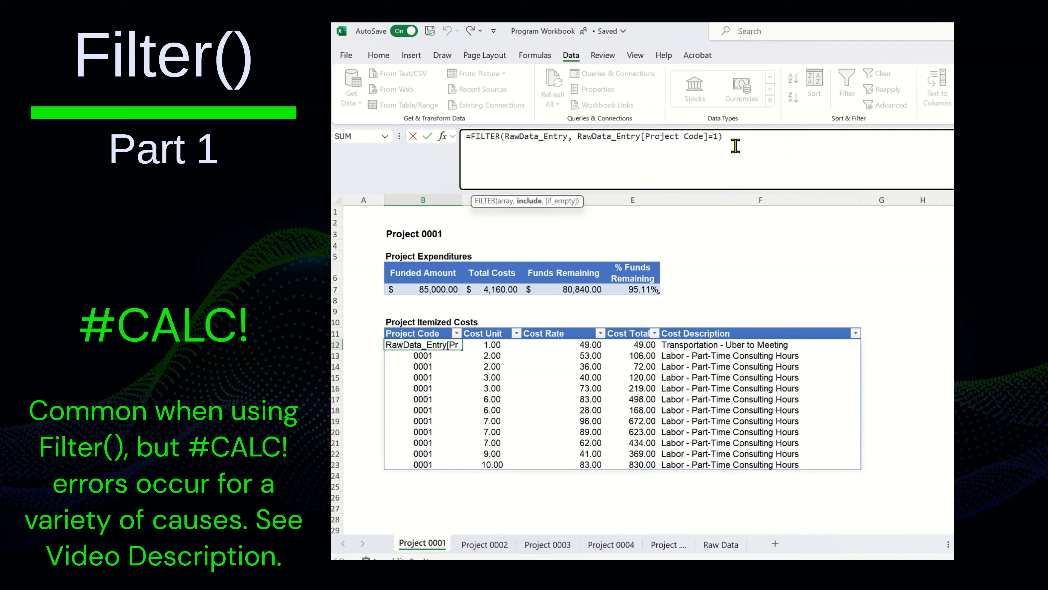
{"action": "left_click", "coordinate": [718, 136]}
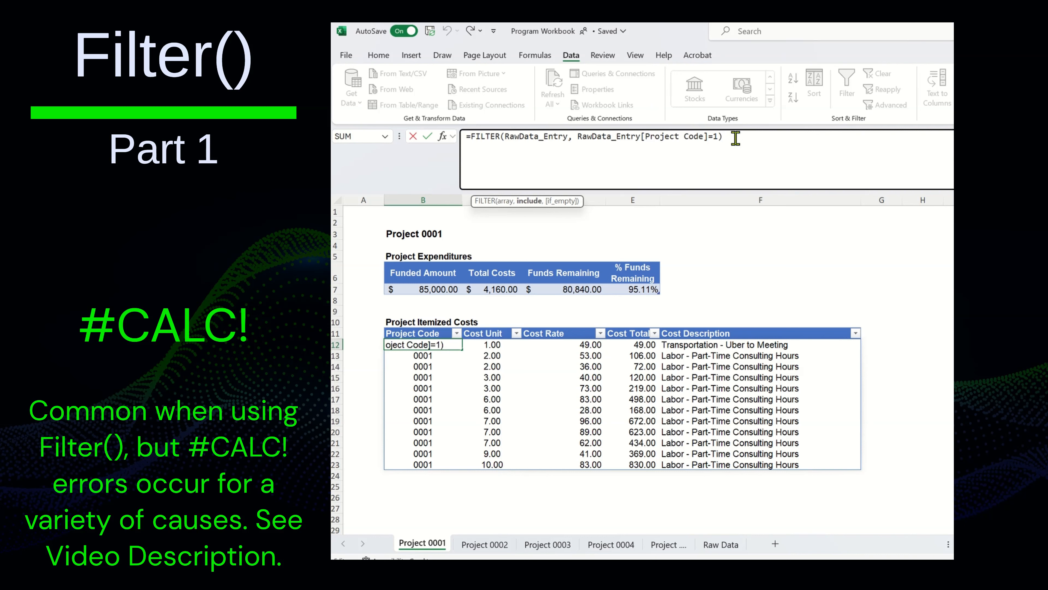
{"action": "key", "text": "BackSpace"}
{"action": "type", "text": "5"}
{"action": "key", "text": "Return"}
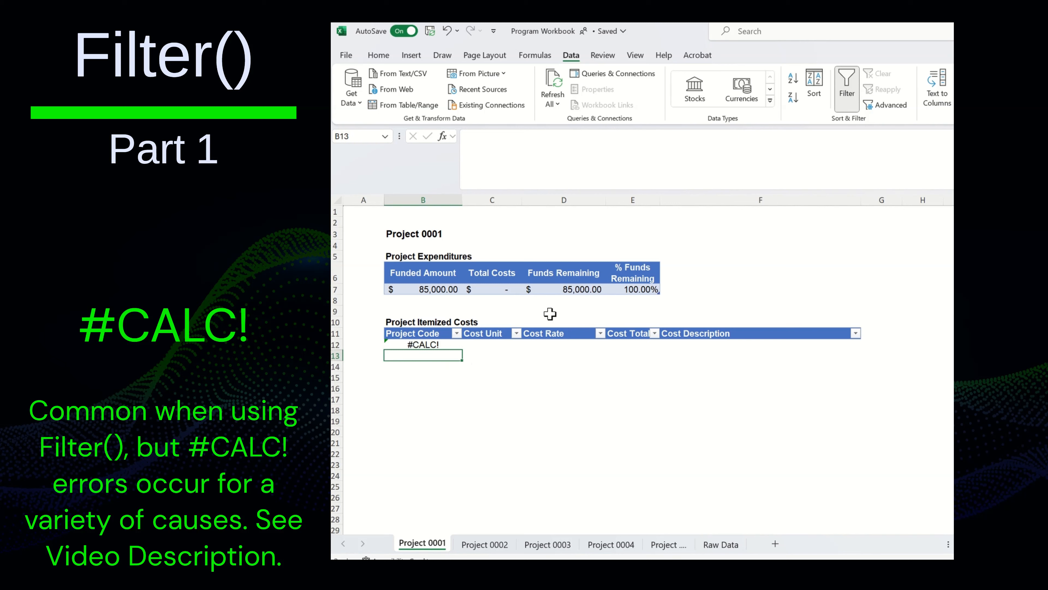
{"action": "left_click", "coordinate": [432, 345]}
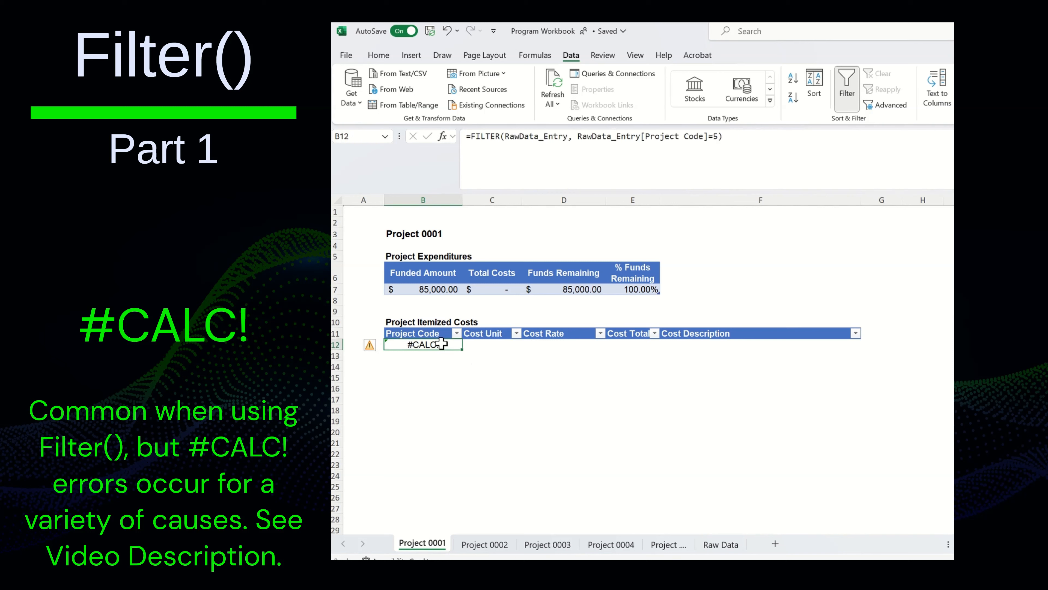
Set the Project Code criterion in cell B12's FILTER formula back to 1.
{"action": "left_click", "coordinate": [718, 136]}
{"action": "left_click", "coordinate": [718, 137]}
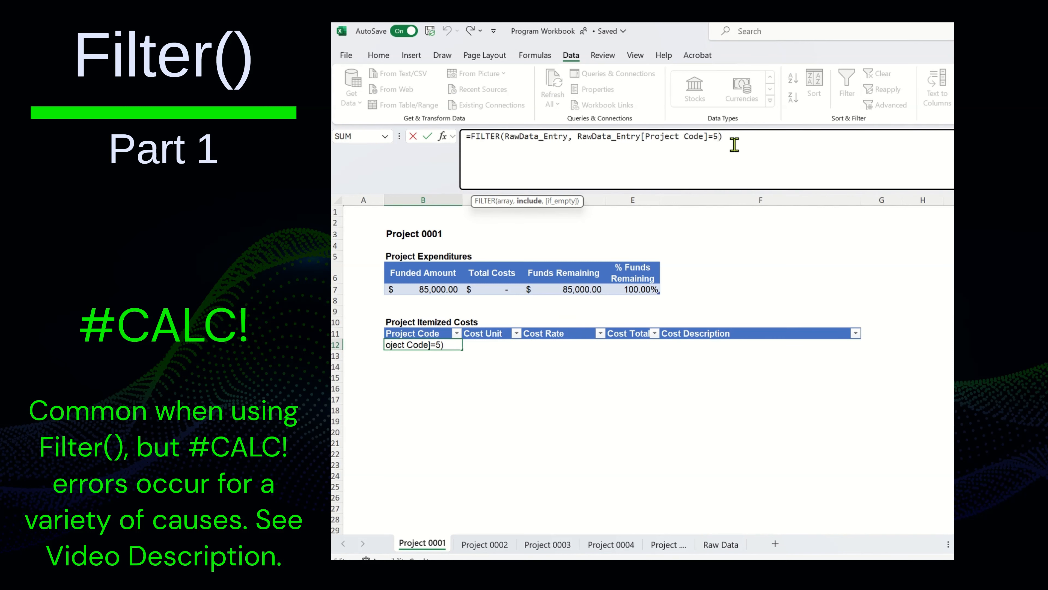
{"action": "key", "text": "BackSpace"}
{"action": "type", "text": "1"}
{"action": "key", "text": "Return"}
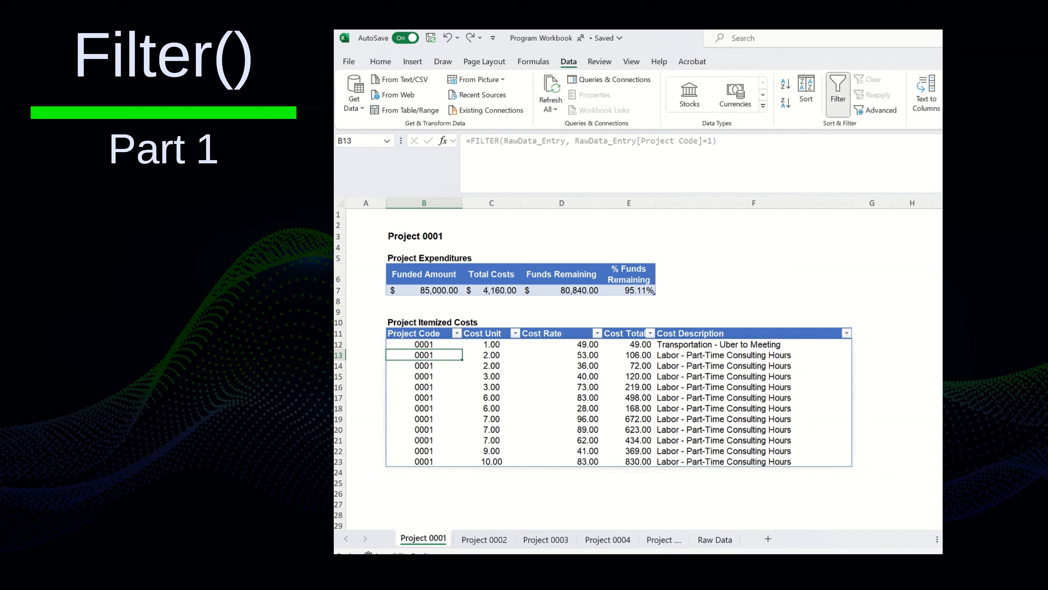
On the Project 0003 sheet, change the Cost Unit condition in cell B12's FILTER formula to >7.
{"action": "left_click", "coordinate": [562, 540]}
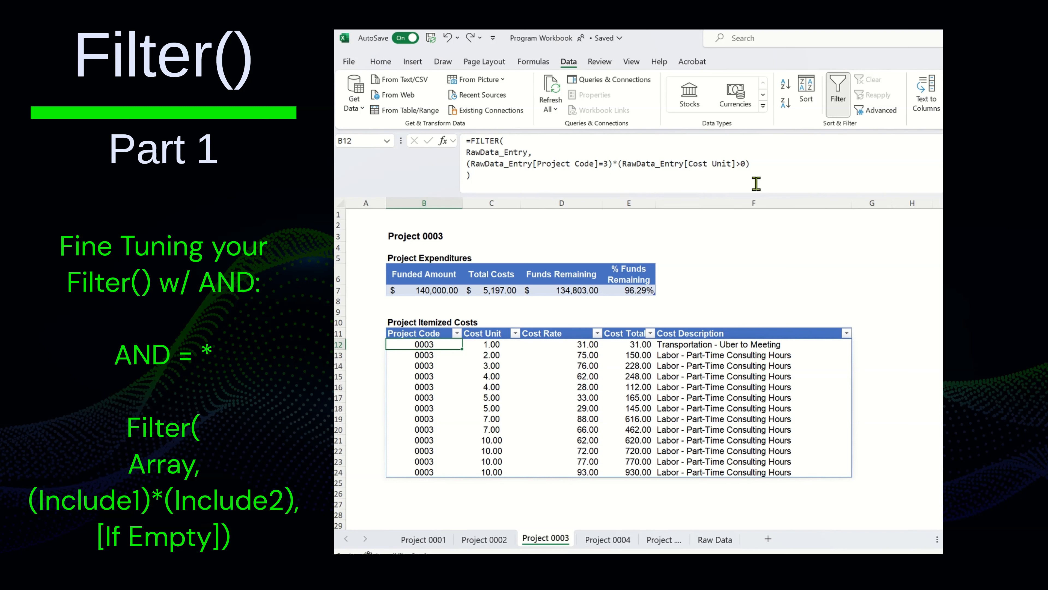
{"action": "left_click", "coordinate": [745, 163]}
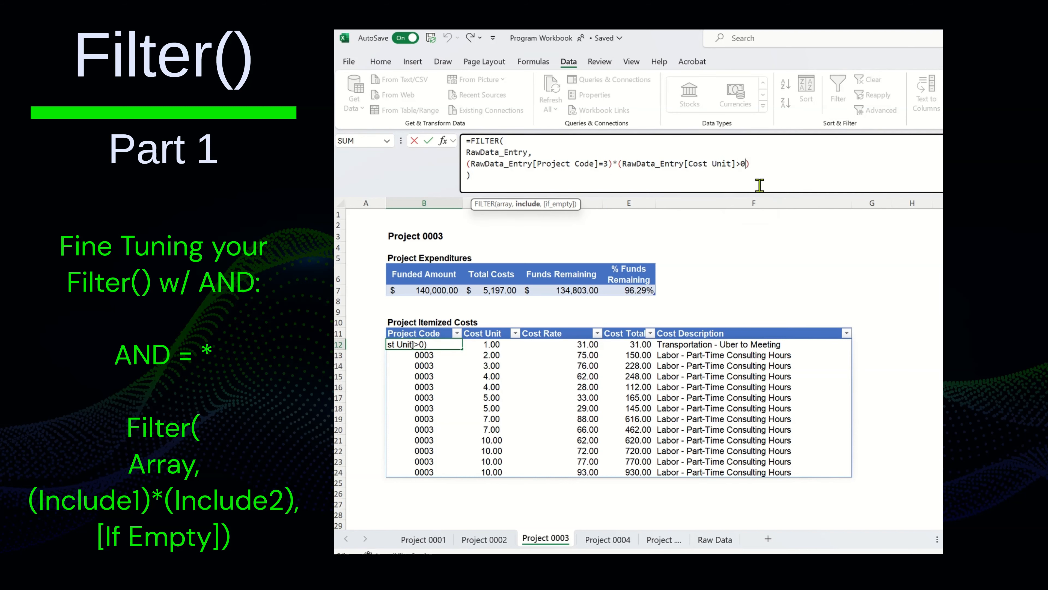
{"action": "key", "text": "BackSpace"}
{"action": "type", "text": "7"}
{"action": "key", "text": "Return"}
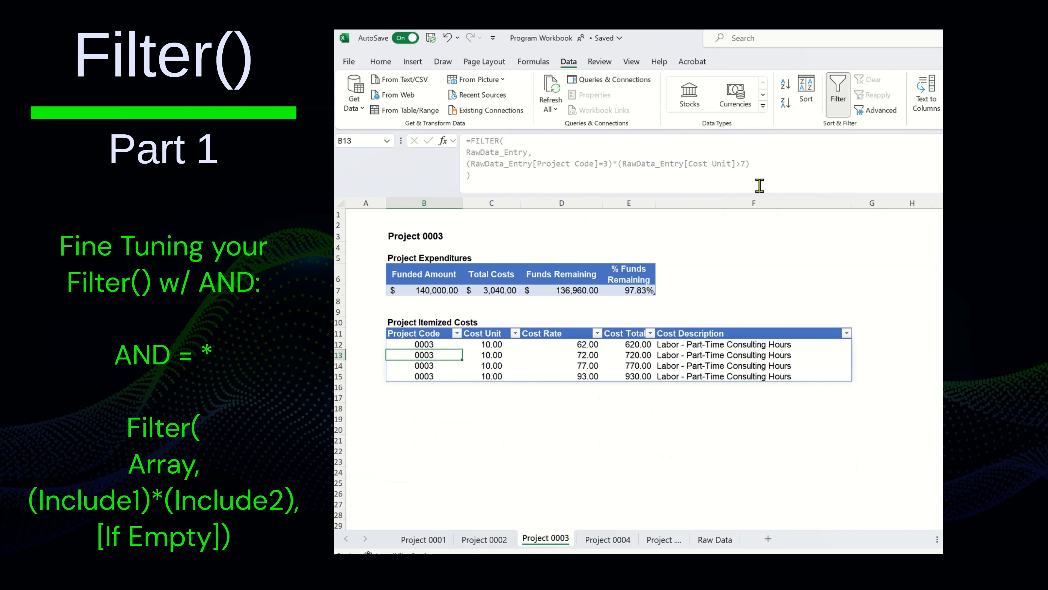
Restore the Cost Unit condition in the Project 0003 sheet's FILTER formula to >0.
{"action": "left_click", "coordinate": [441, 346]}
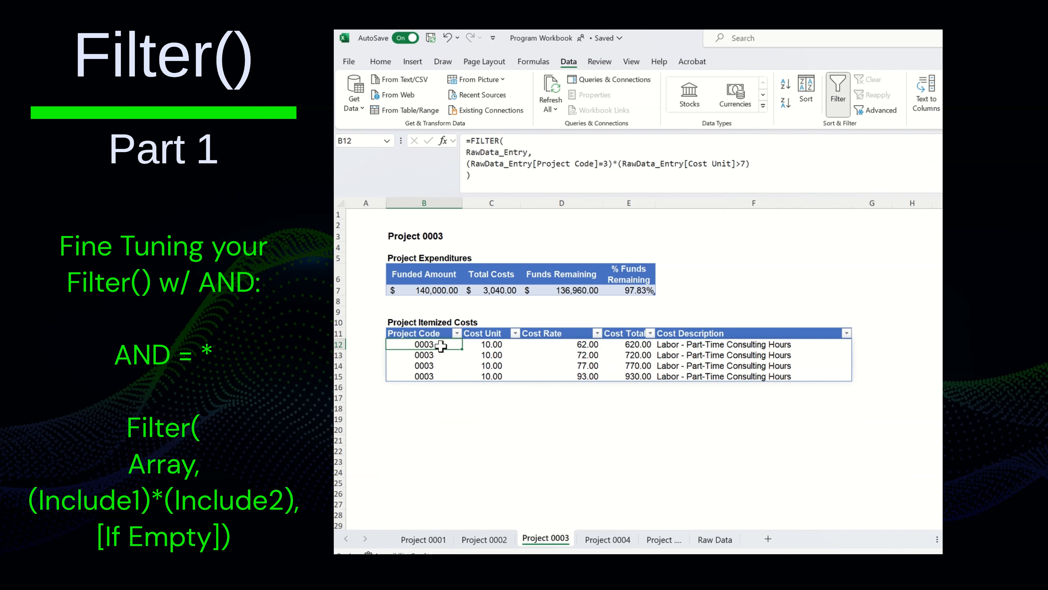
{"action": "left_click", "coordinate": [742, 164]}
{"action": "key", "text": "Delete"}
{"action": "type", "text": "0"}
{"action": "key", "text": "Return"}
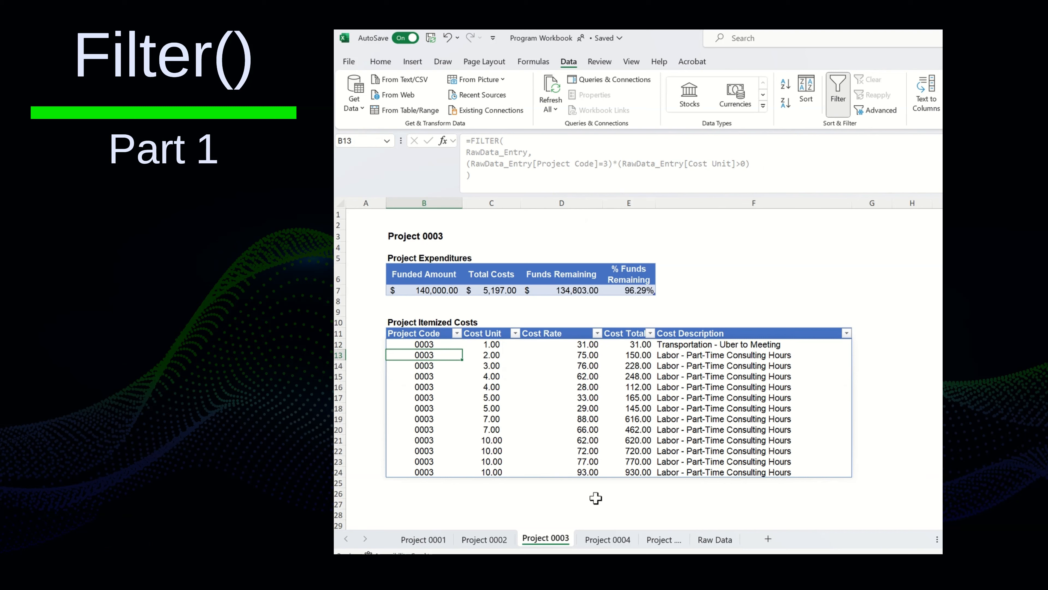
On the Project 0004 sheet, remove the added OR condition +(RawData_Entry[Project Code]=3) from cell B12's FILTER formula, keeping only Project Code=4.
{"action": "left_click", "coordinate": [609, 541]}
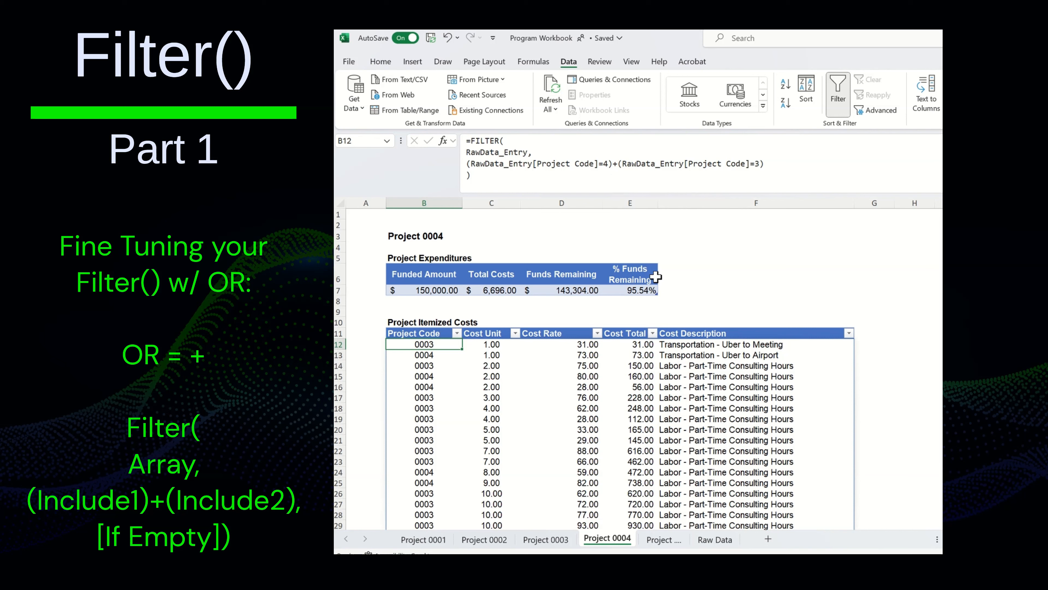
{"action": "left_click", "coordinate": [615, 165]}
{"action": "left_click_drag", "start_coordinate": [614, 165], "coordinate": [731, 166]}
{"action": "key", "text": "BackSpace"}
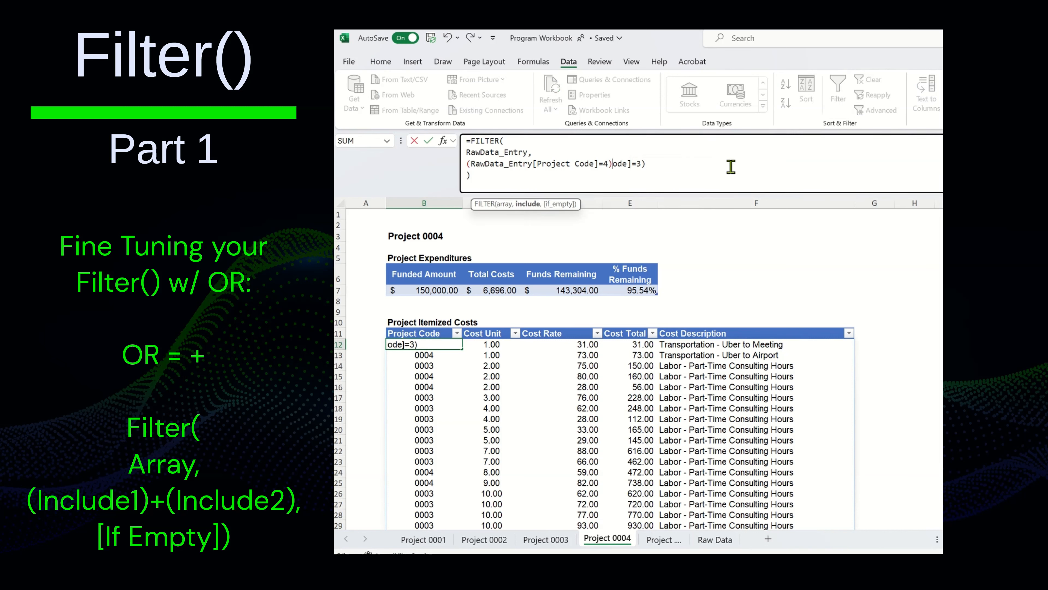
{"action": "key", "text": "Delete"}
{"action": "key", "text": "Delete"}
{"action": "key", "text": "Delete"}
{"action": "key", "text": "Delete"}
{"action": "key", "text": "Delete"}
{"action": "key", "text": "Delete"}
{"action": "key", "text": "Delete"}
{"action": "key", "text": "Return"}
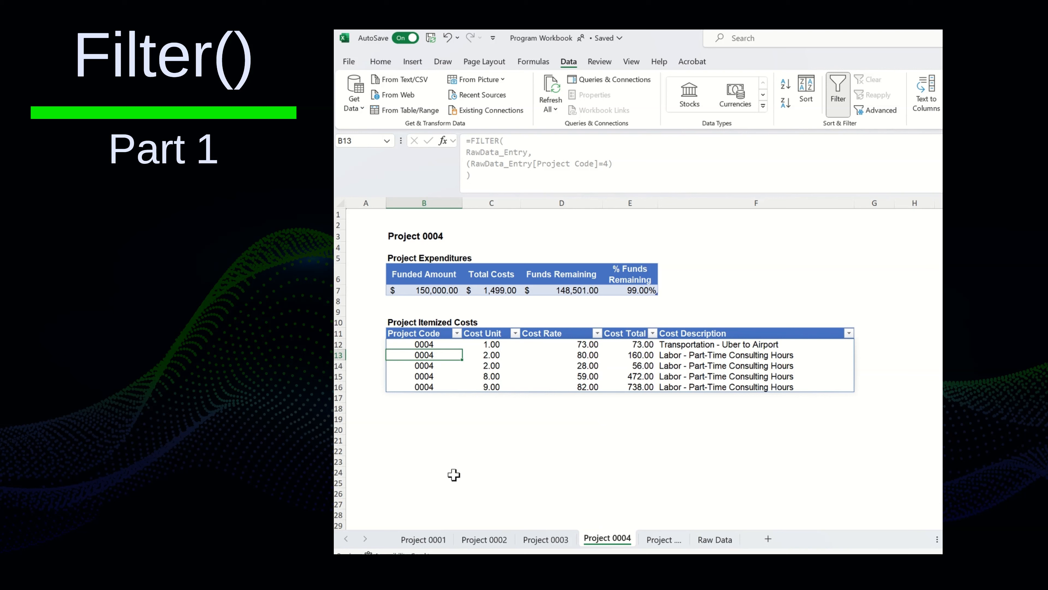
Filter the Cost Unit column of the itemized costs to only 1.00, and clear that filter again.
{"action": "left_click", "coordinate": [374, 333]}
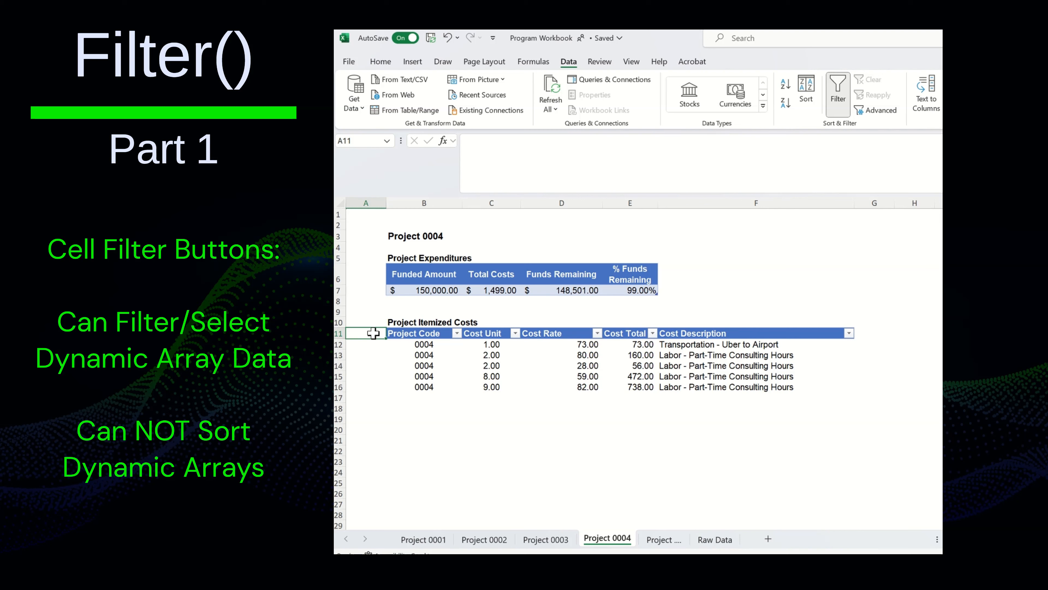
{"action": "left_click", "coordinate": [515, 333]}
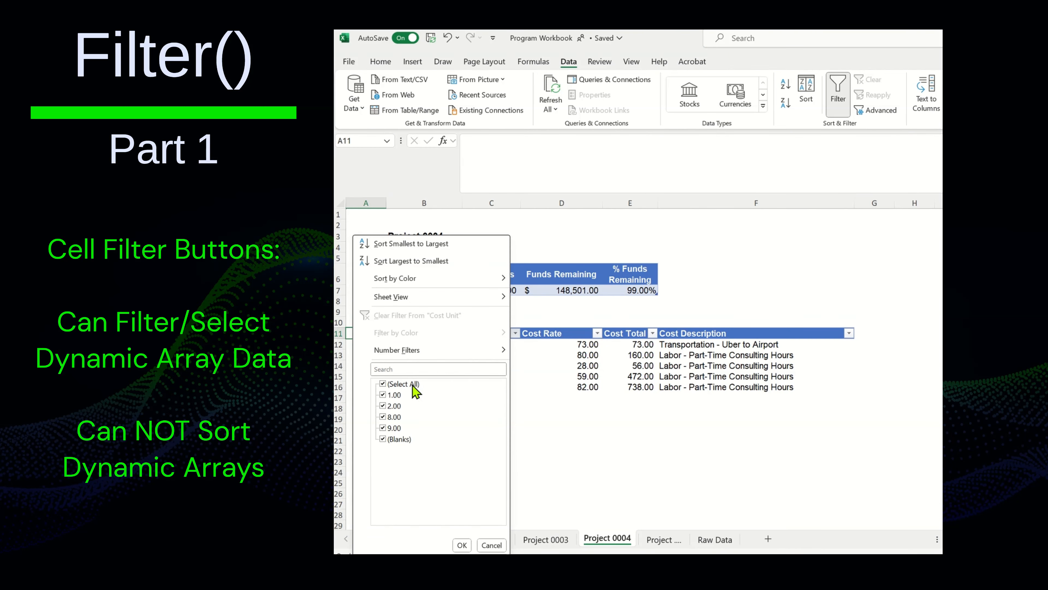
{"action": "left_click", "coordinate": [399, 384]}
{"action": "left_click", "coordinate": [398, 395]}
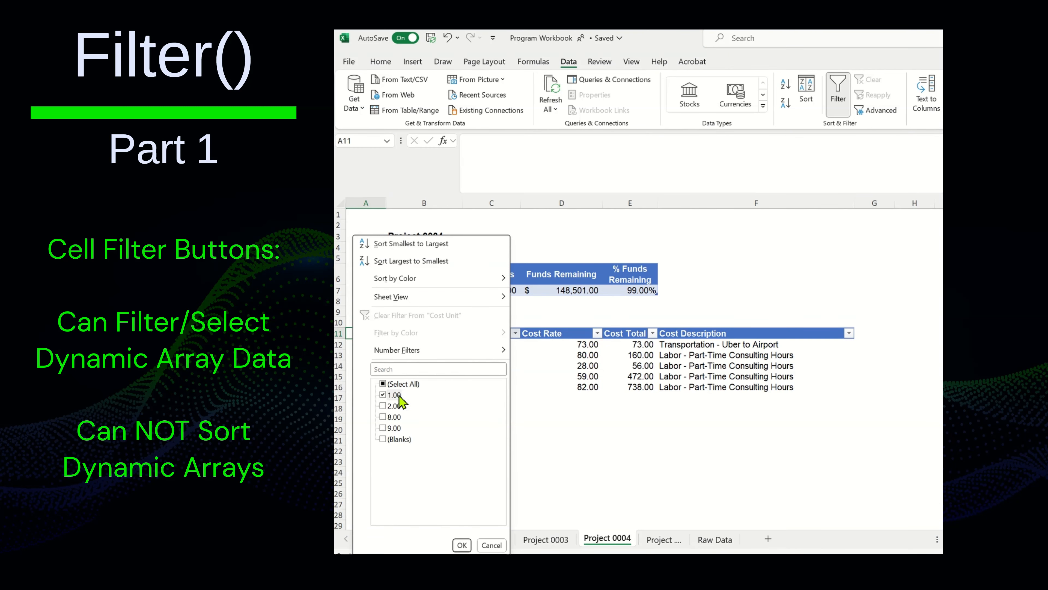
{"action": "left_click", "coordinate": [461, 545]}
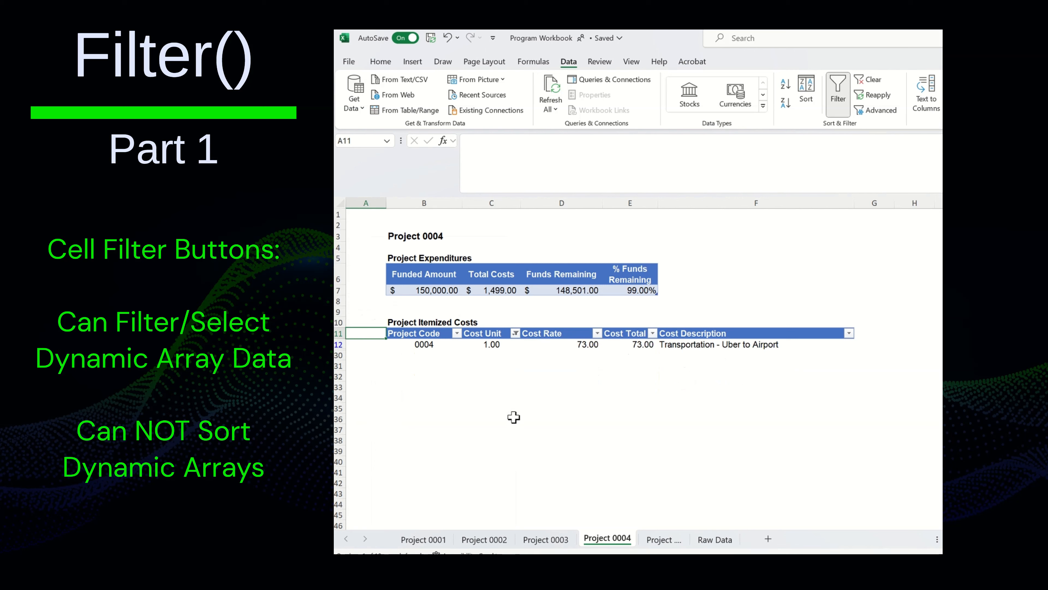
{"action": "left_click", "coordinate": [514, 333]}
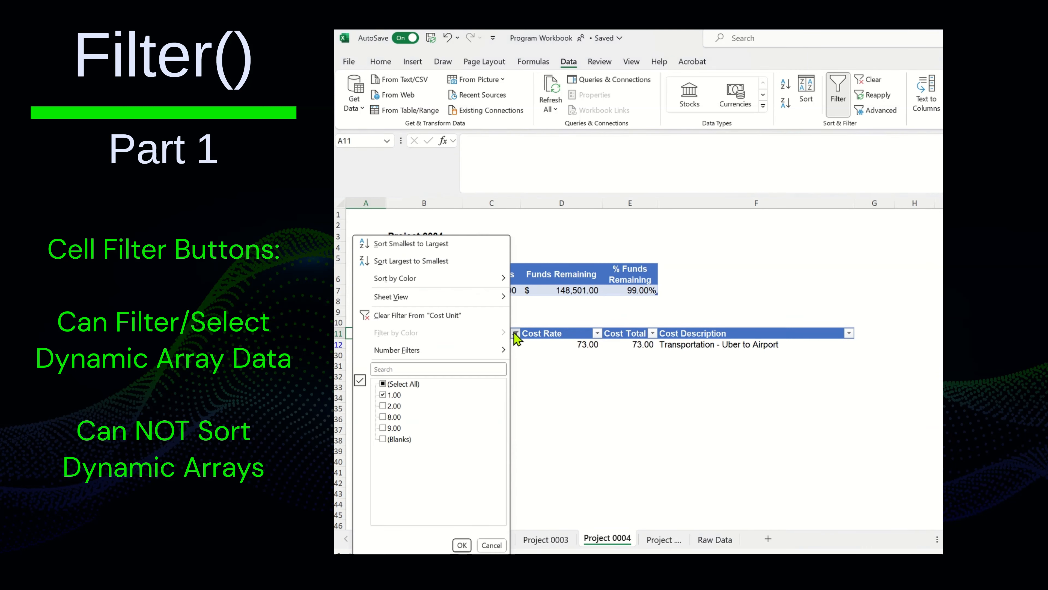
{"action": "left_click", "coordinate": [479, 317]}
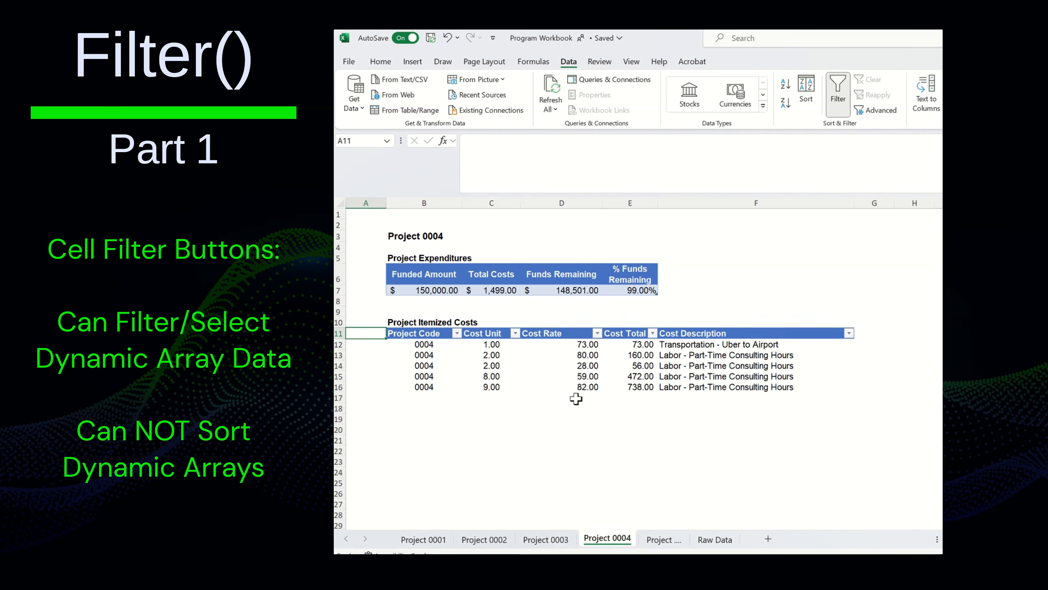
Try to sort the itemized costs by the Cost Rate column.
{"action": "left_click", "coordinate": [598, 334]}
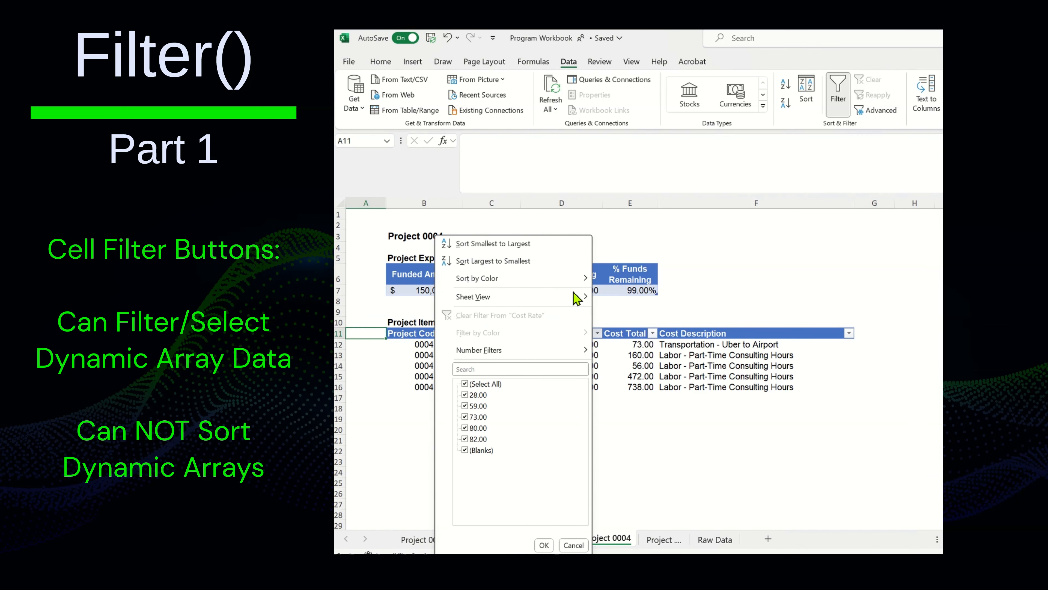
{"action": "left_click", "coordinate": [574, 251]}
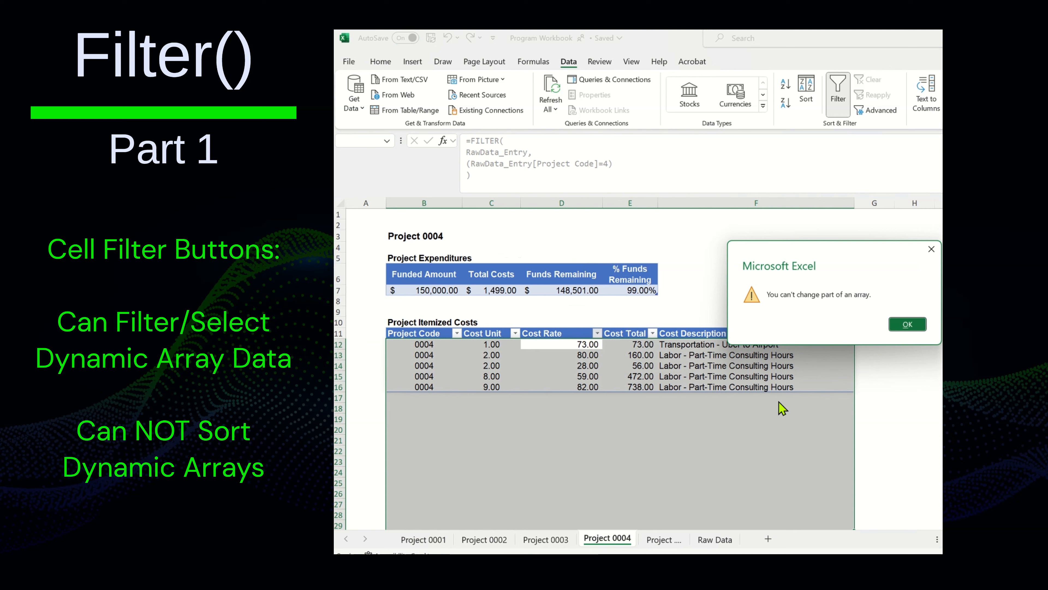